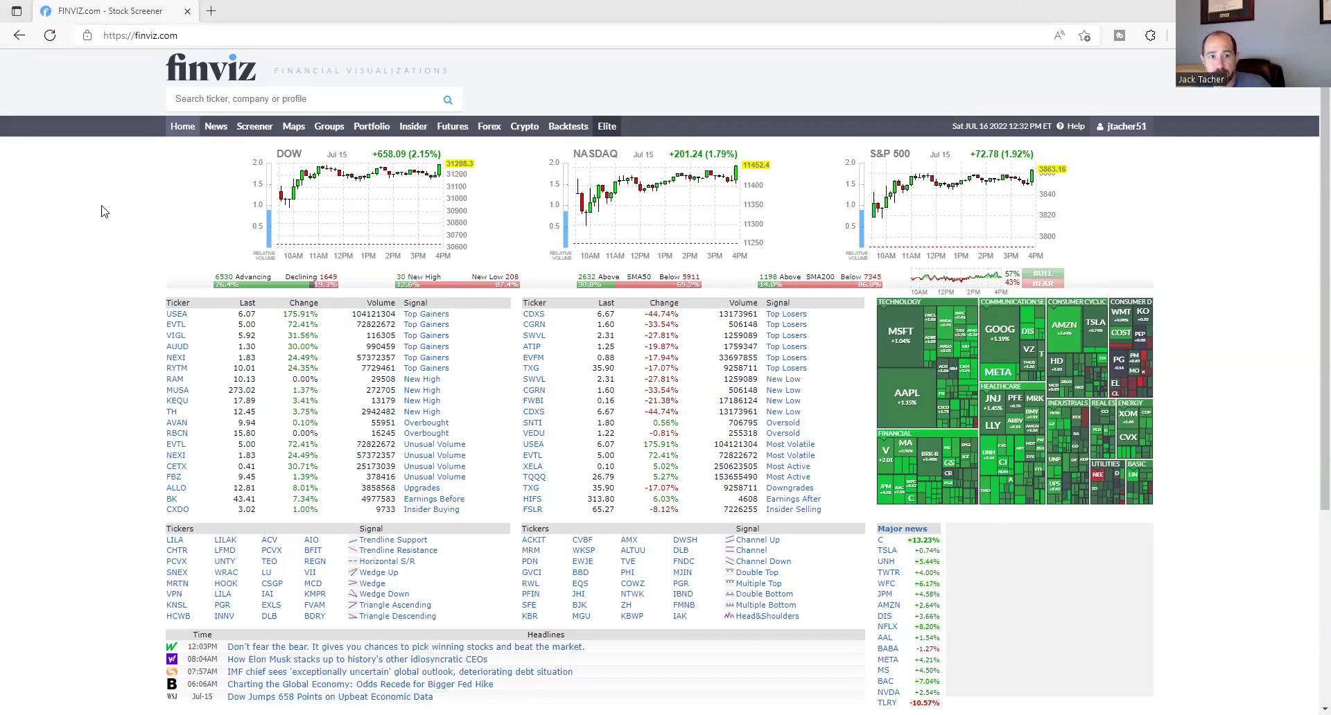
# Open the stock screener, dismiss the upgrade offer, and filter Country to USA.
pyautogui.click(254, 126)
pyautogui.click(872, 258)
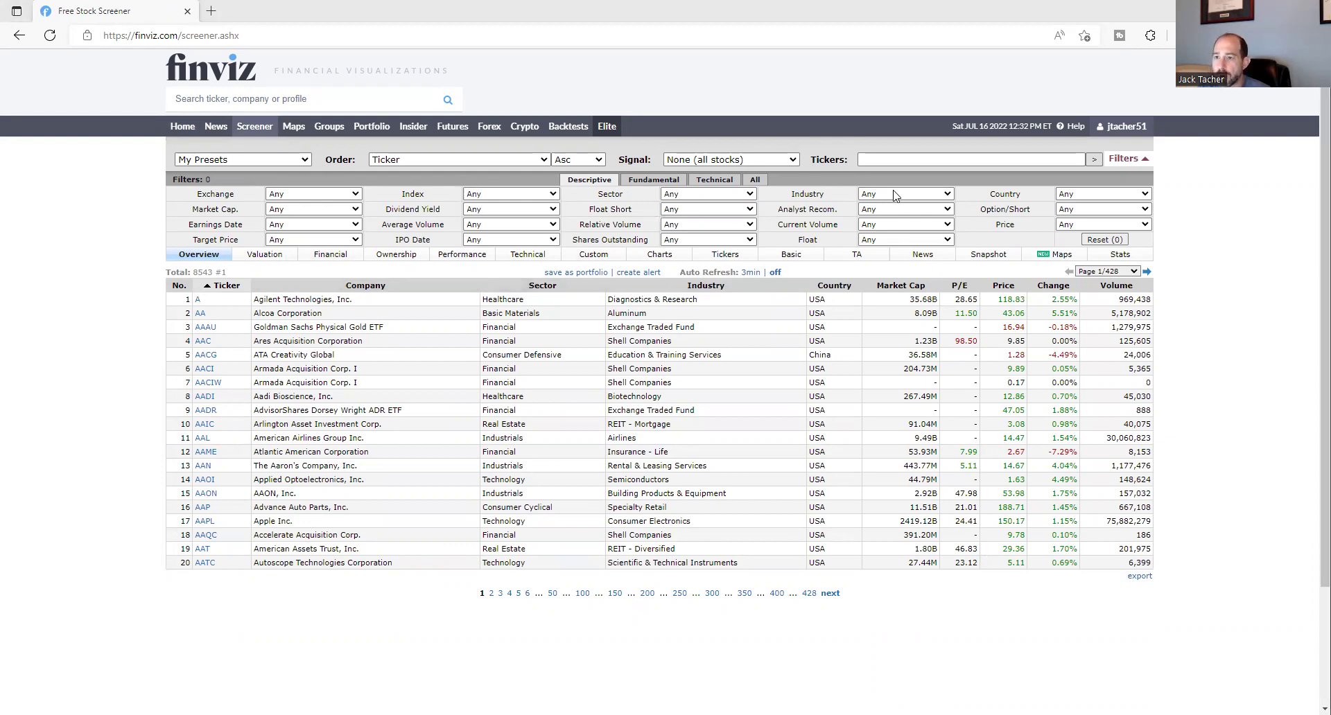
pyautogui.click(1080, 197)
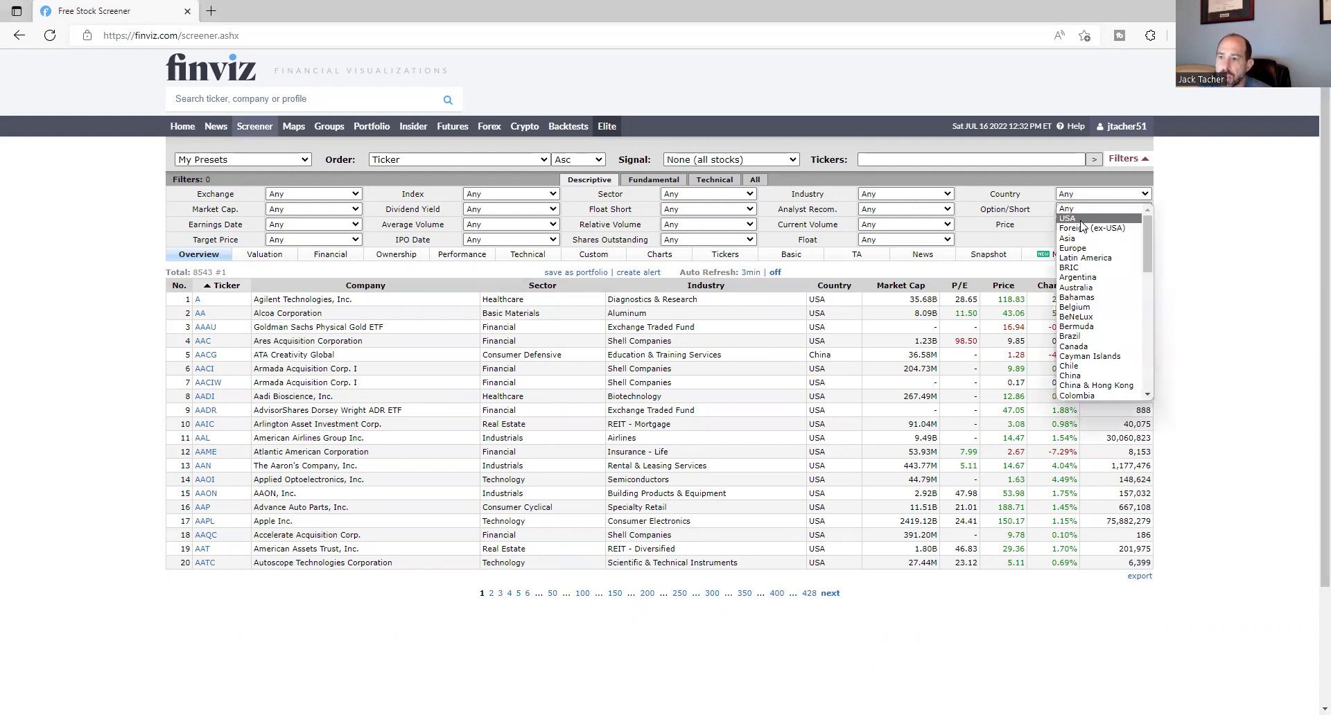
pyautogui.click(1071, 219)
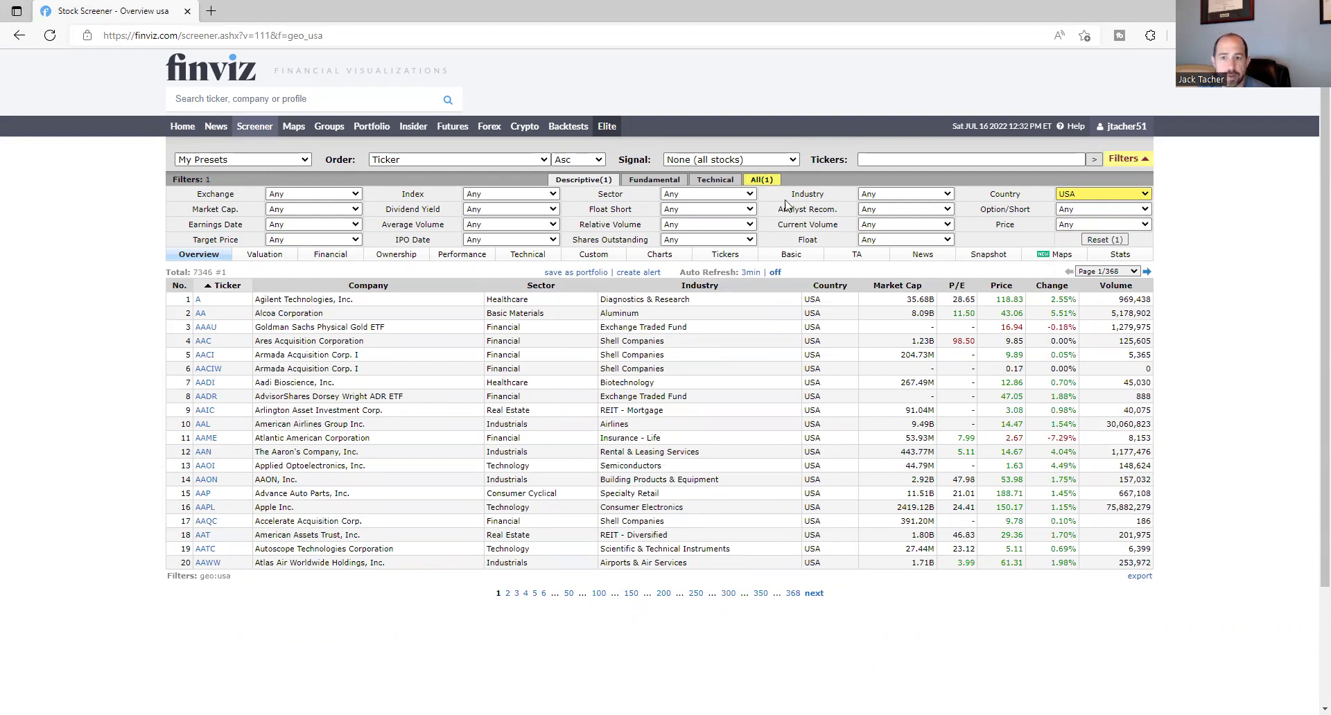
# Set Industry to Stocks only (ex-Funds), keeping the USA country filter applied.
pyautogui.click(893, 195)
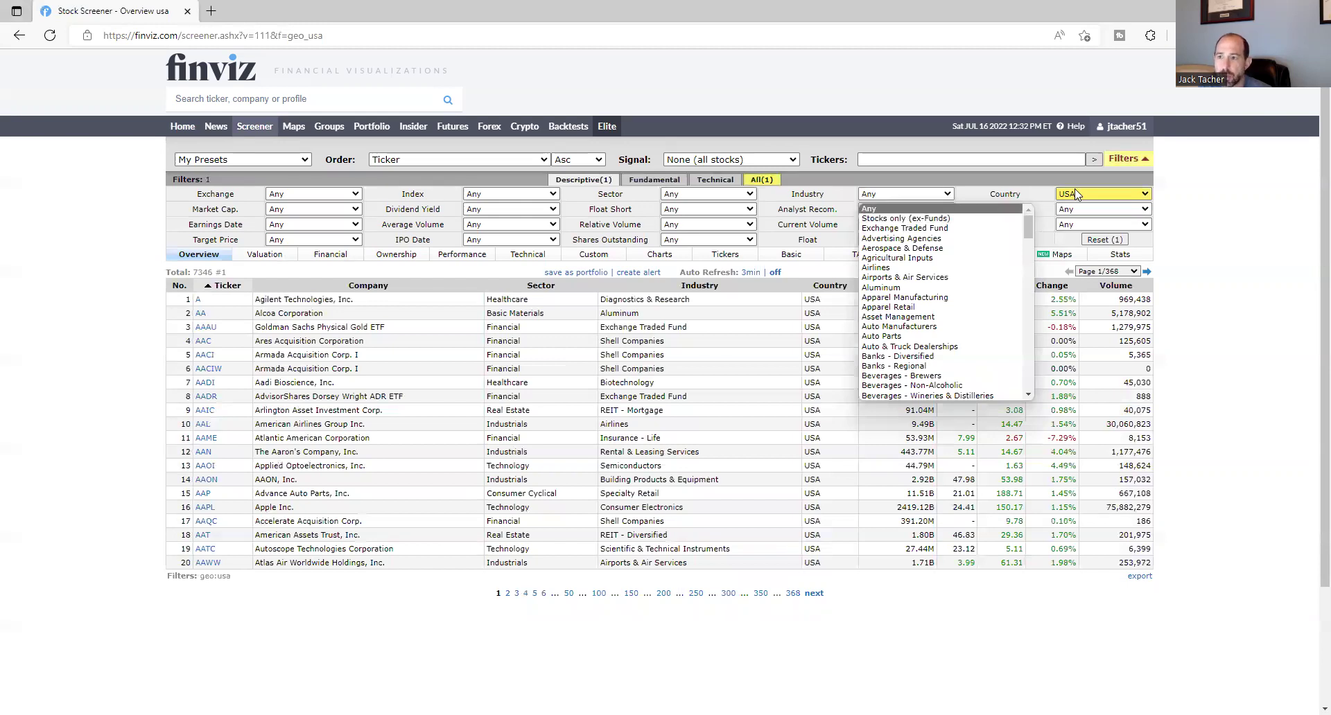
pyautogui.hotkey('alt', 'Left')
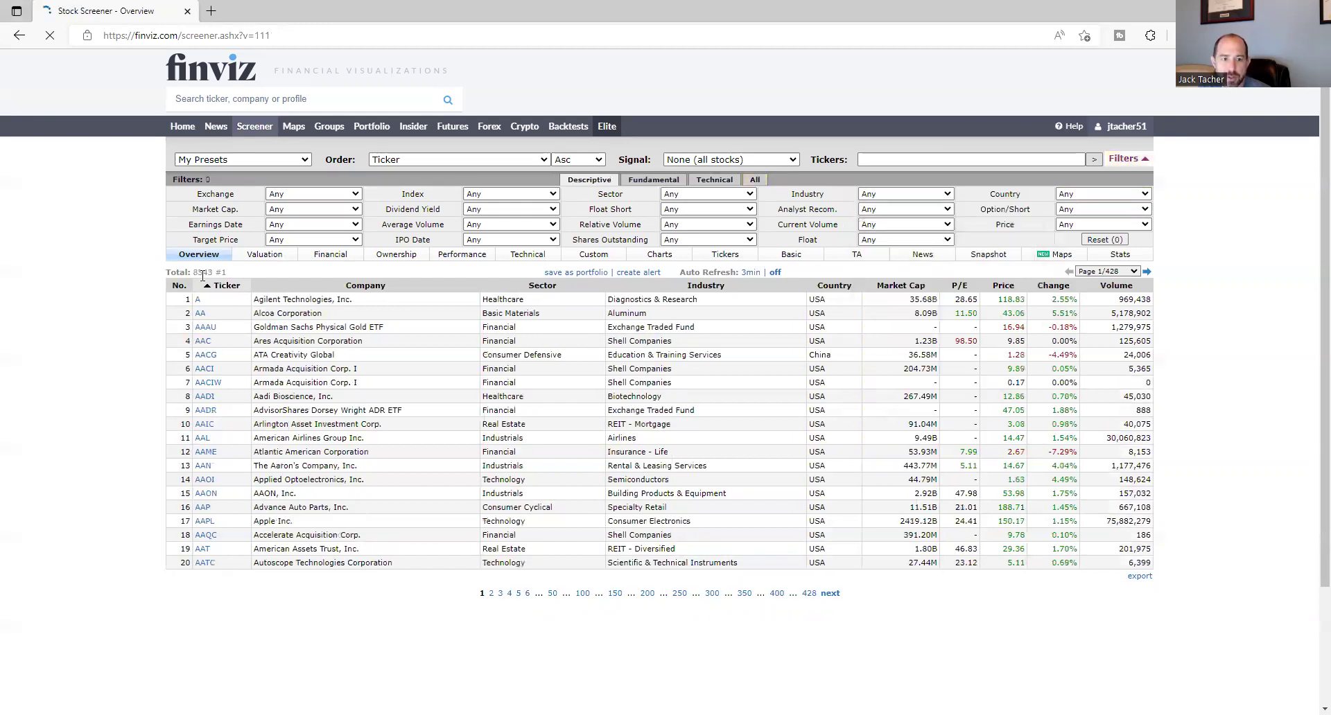
pyautogui.click(1074, 194)
pyautogui.press('Return')
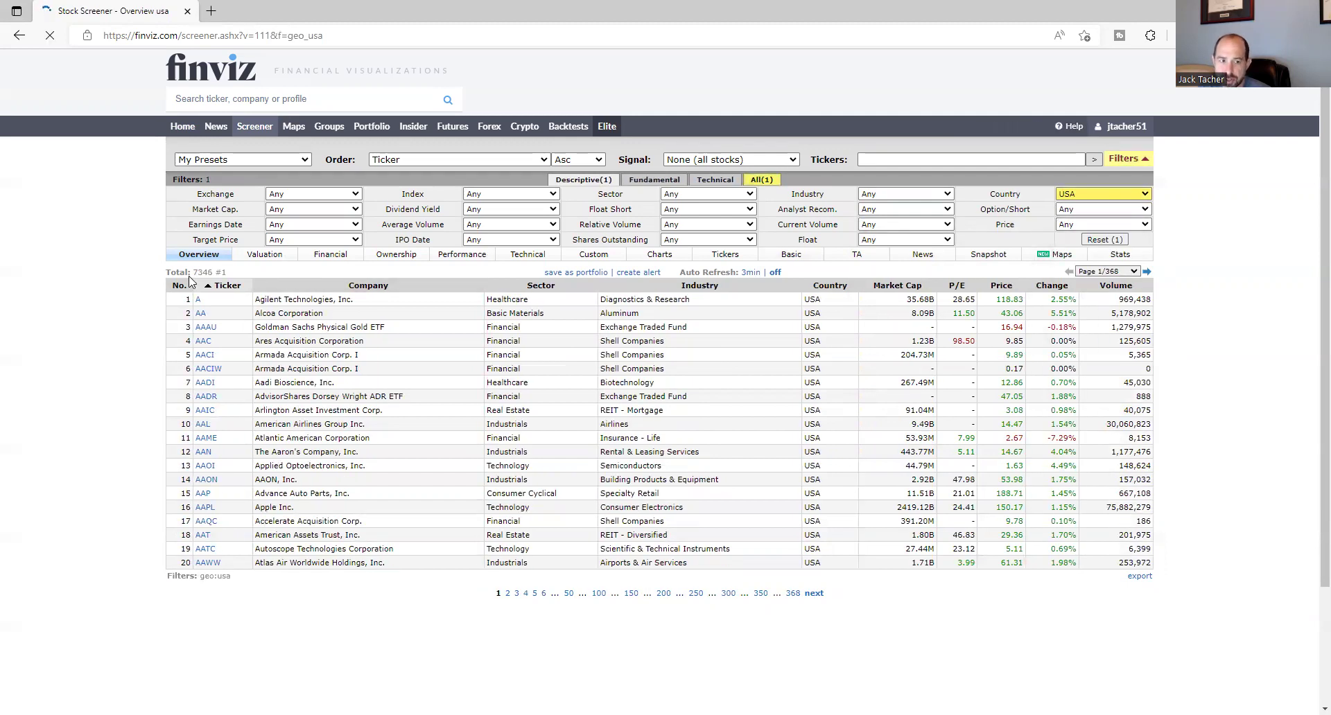
pyautogui.click(930, 195)
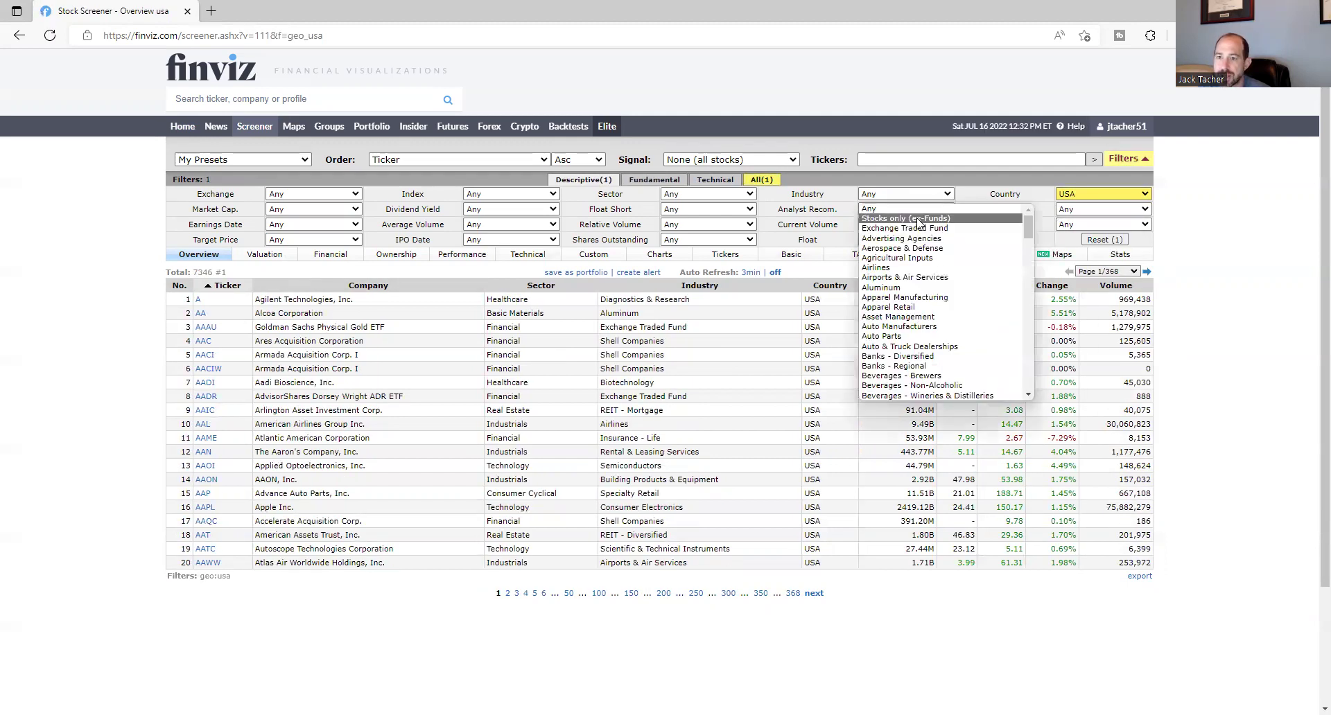
pyautogui.click(919, 221)
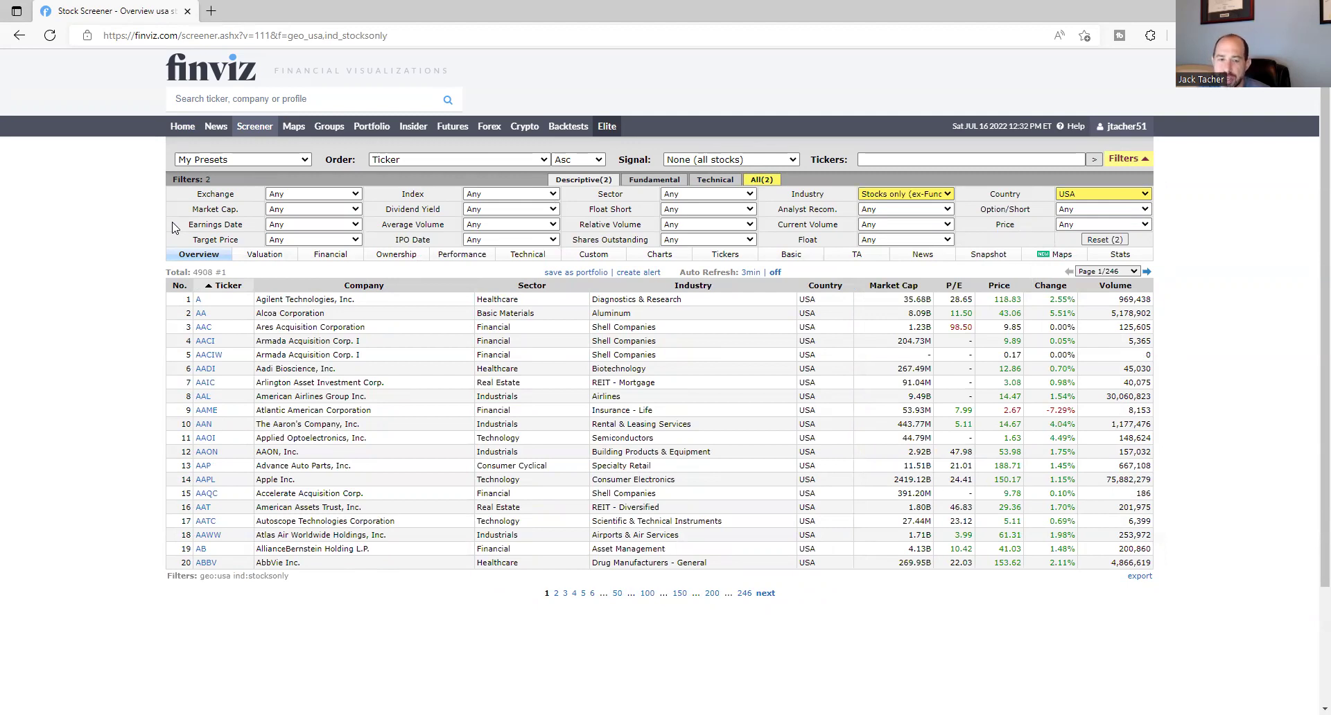
# Require Market Cap +Mid (over $2bln) and Average Volume over 300K.
pyautogui.click(280, 210)
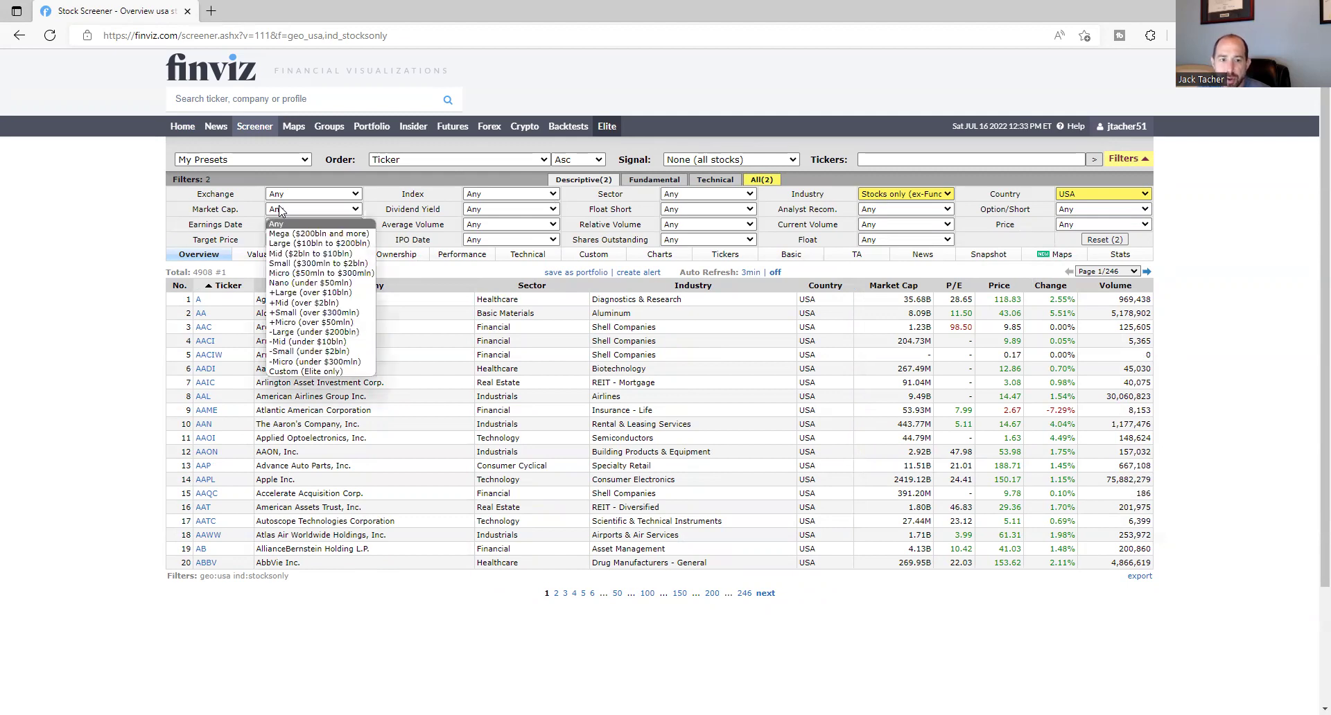
pyautogui.click(329, 304)
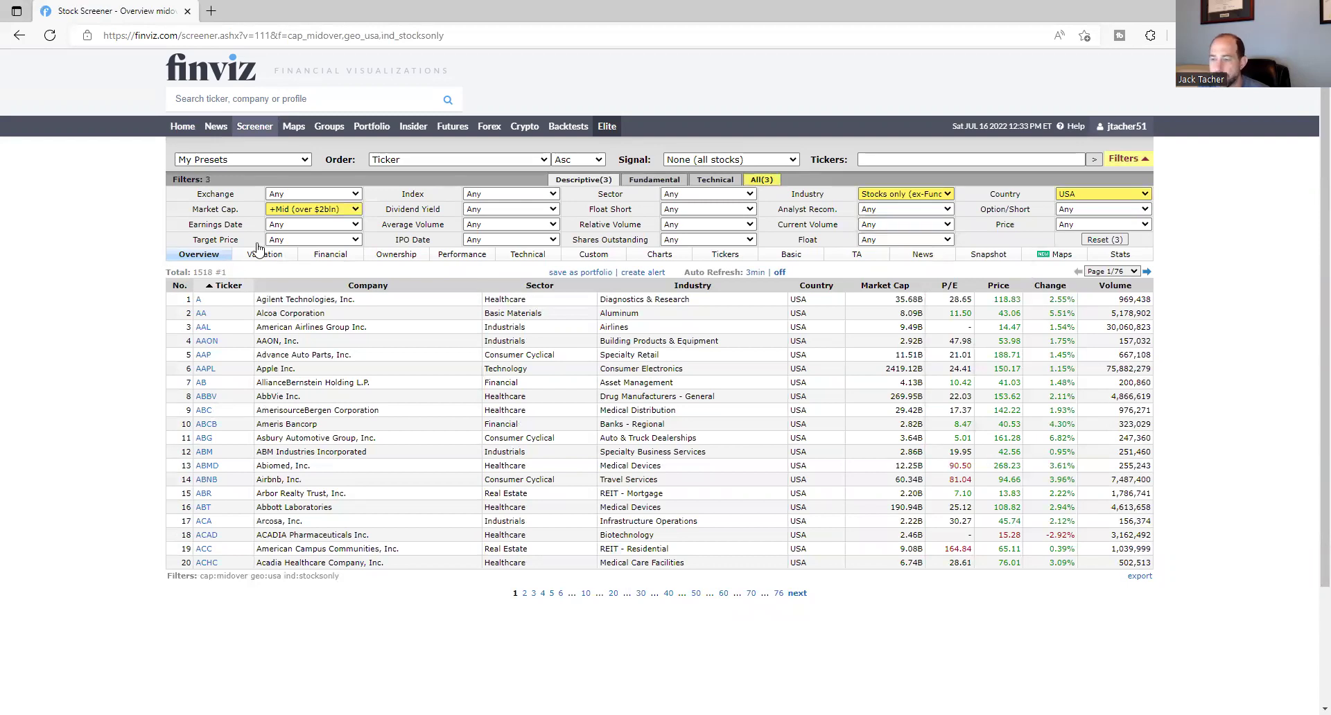
pyautogui.click(505, 224)
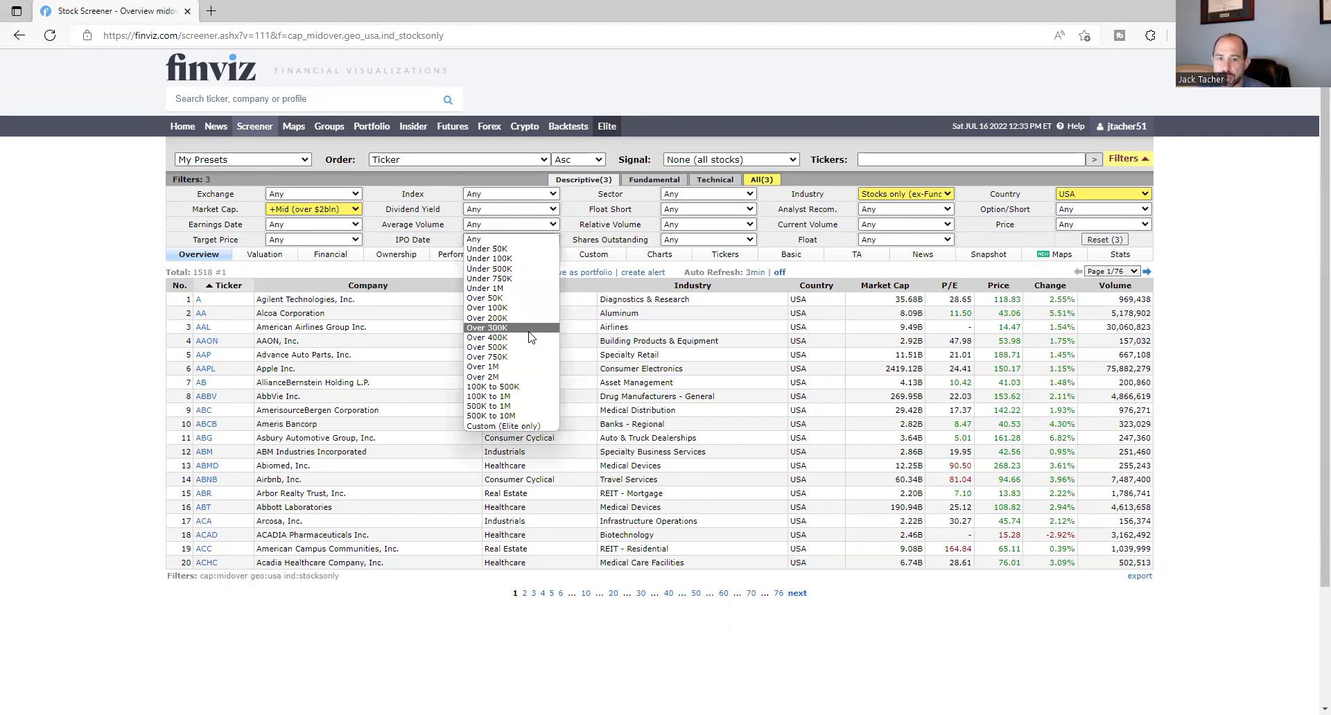
pyautogui.click(528, 328)
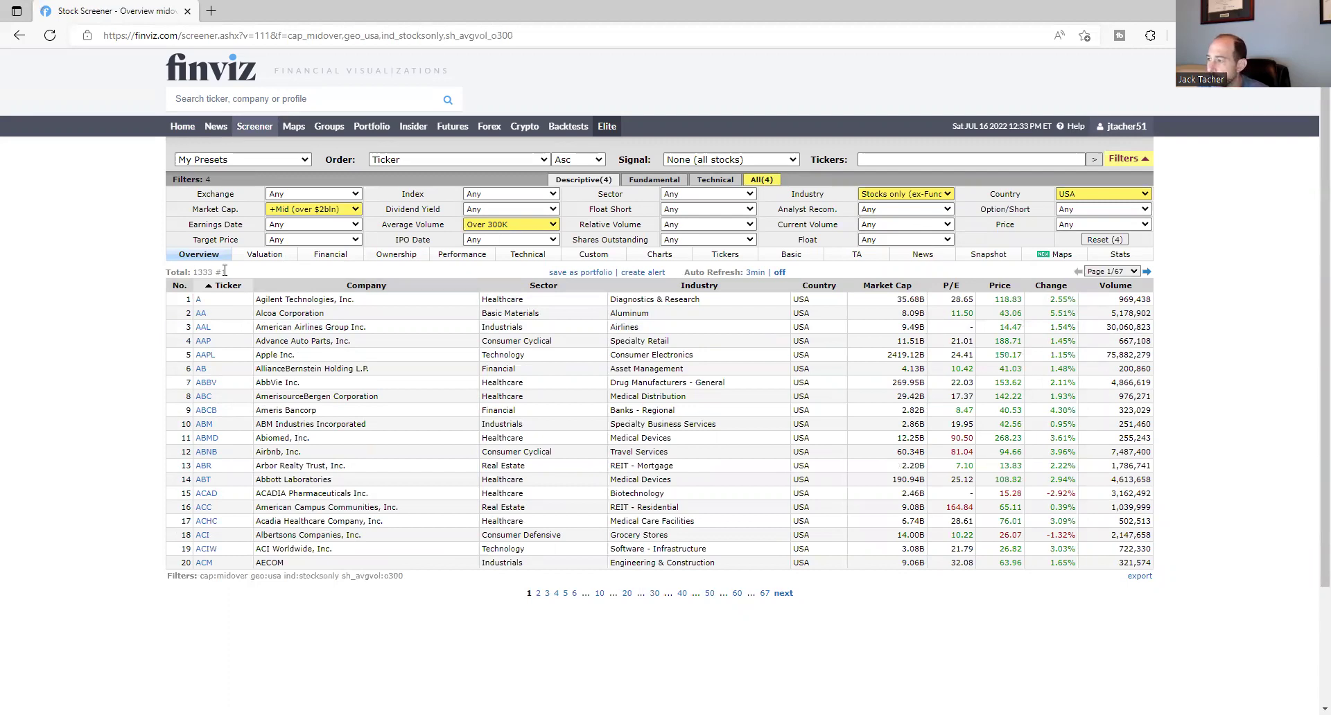
# Try IPO Date options of last 3 years and last year, then settle on last 5 years.
pyautogui.click(507, 241)
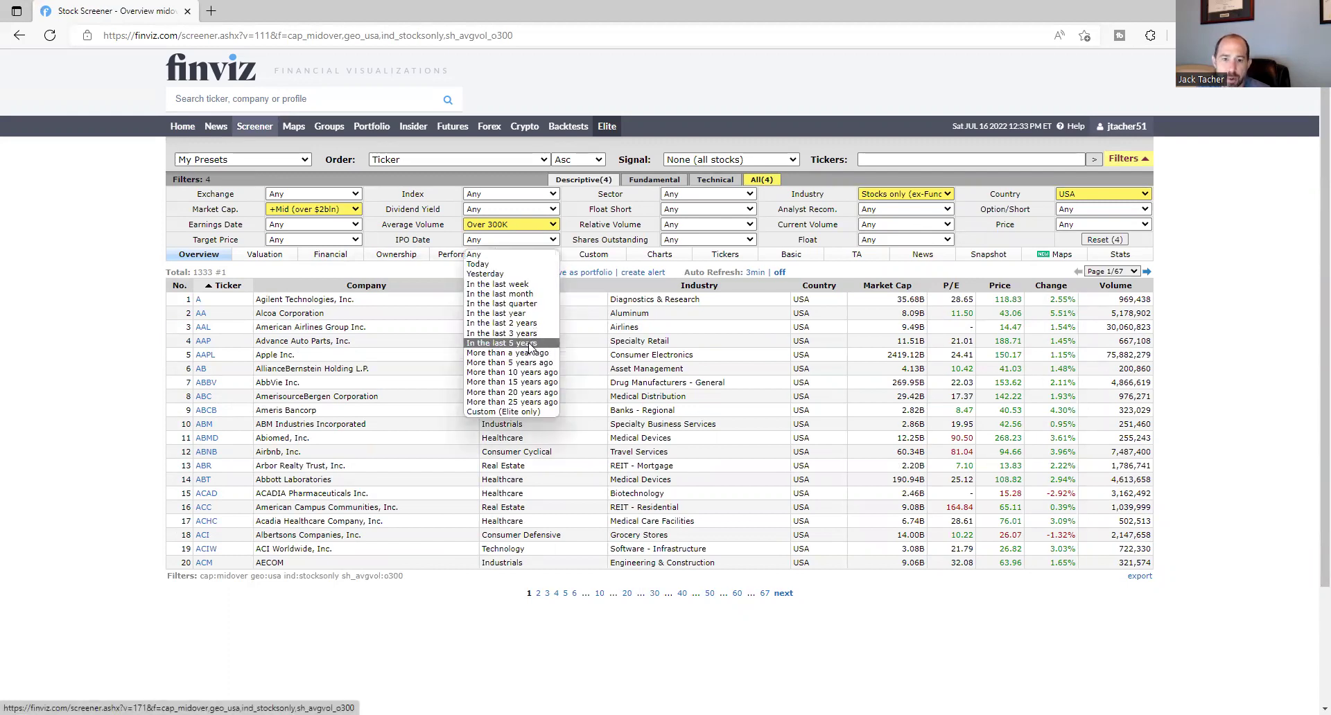
pyautogui.click(504, 248)
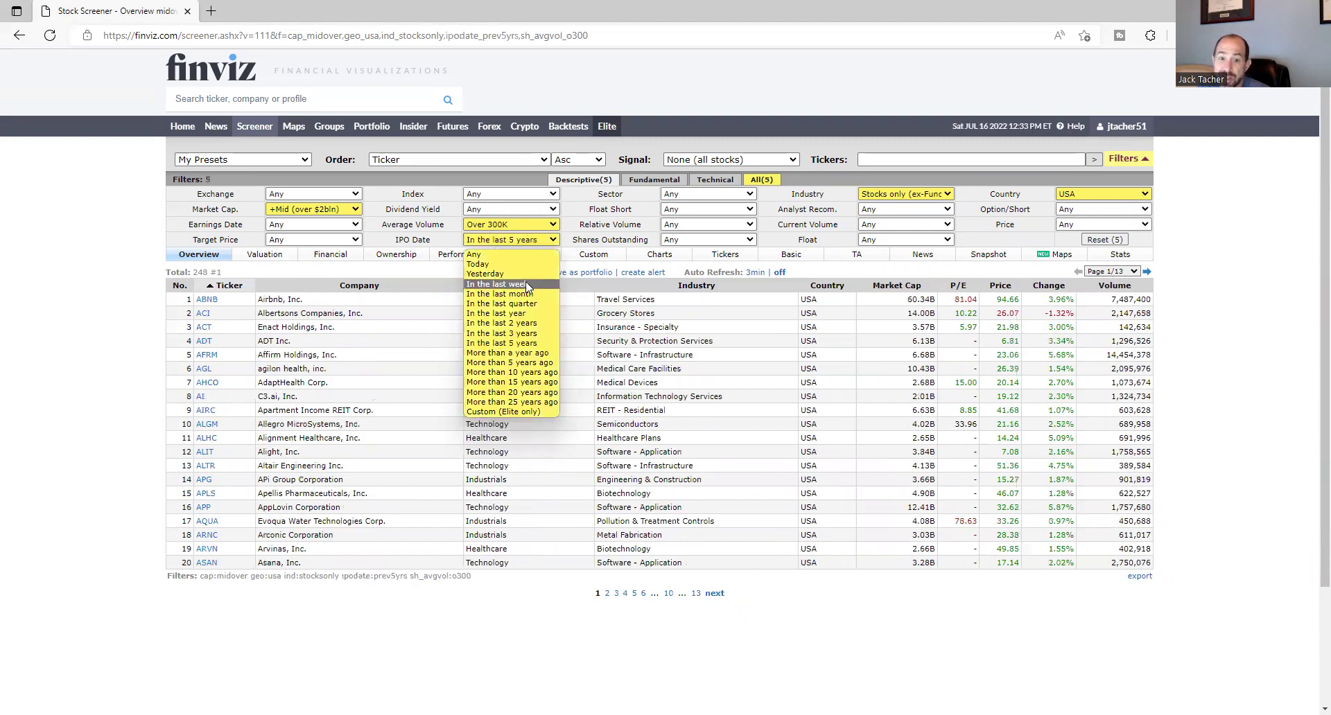
pyautogui.click(525, 336)
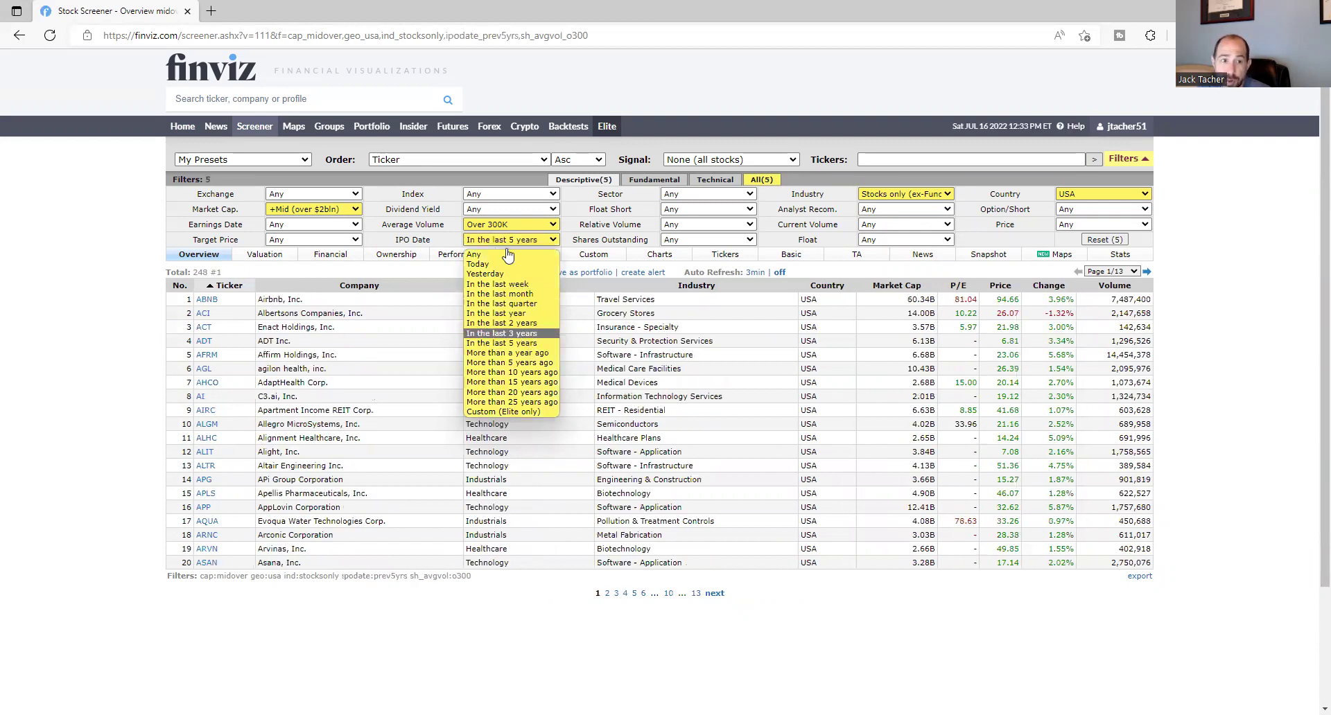
pyautogui.click(512, 241)
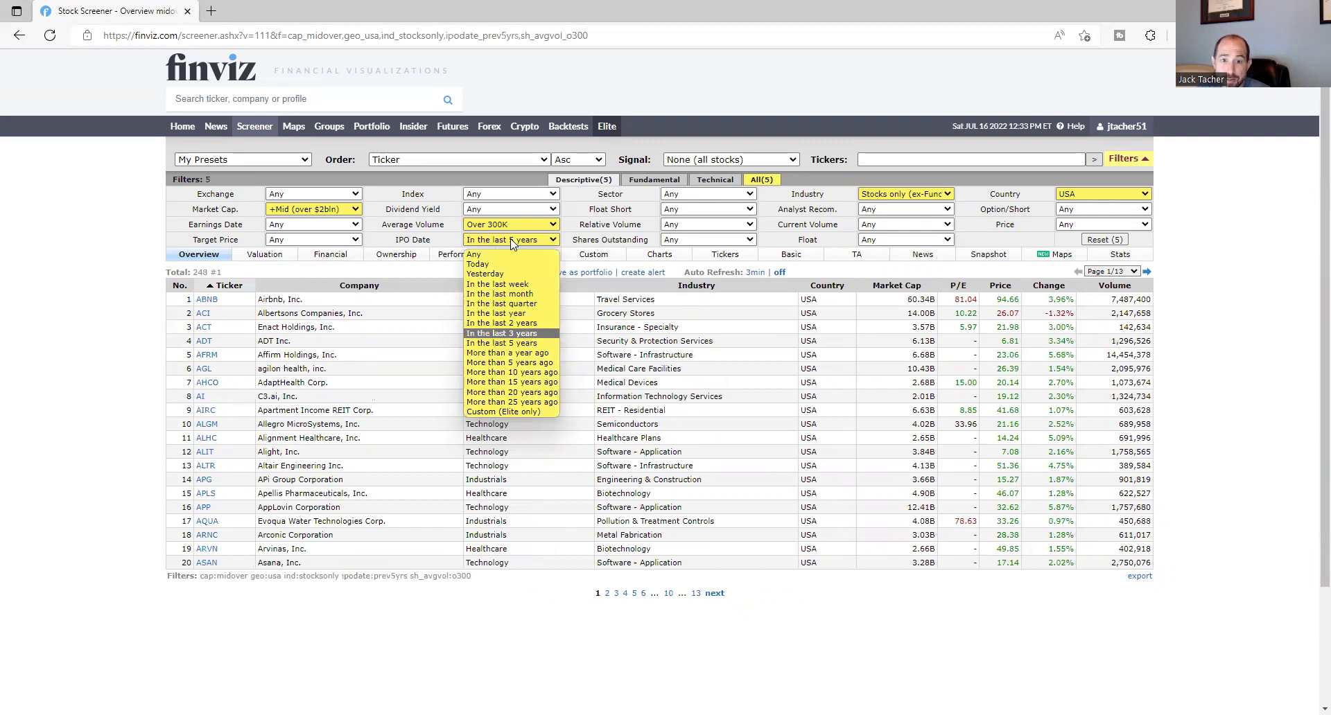
pyautogui.click(533, 316)
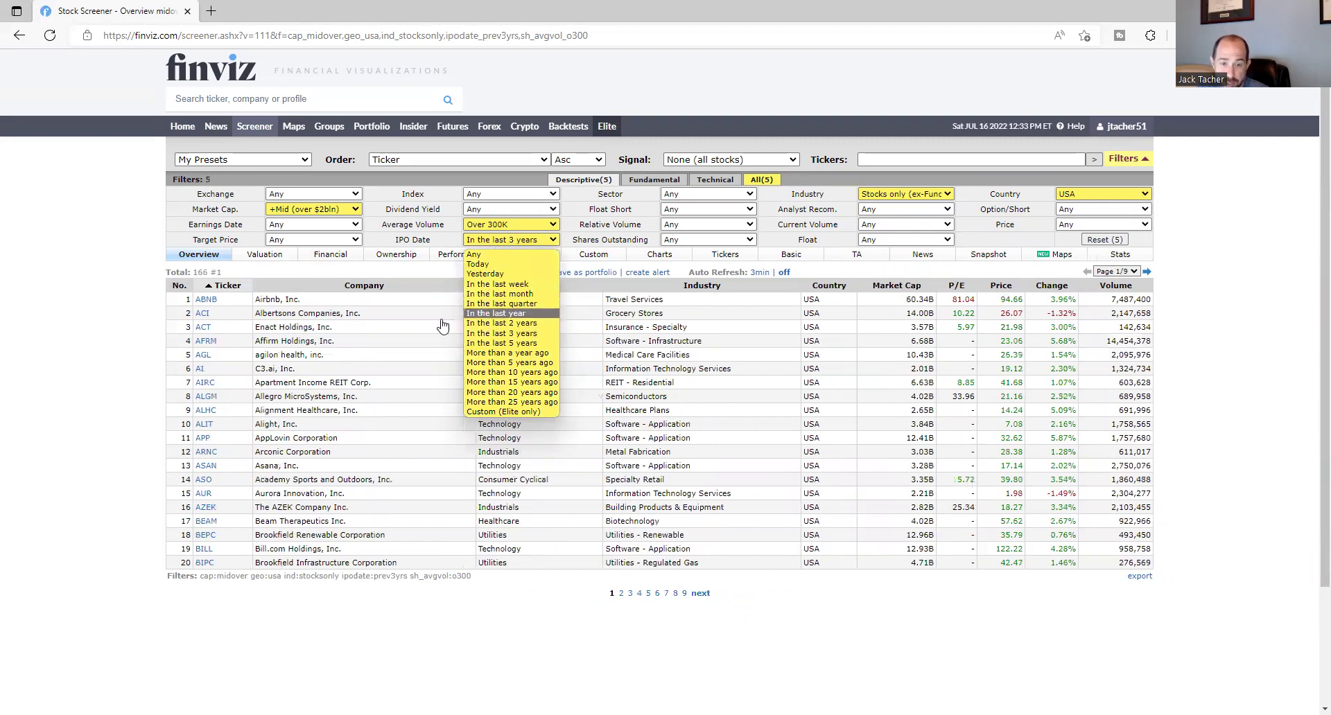
pyautogui.click(507, 240)
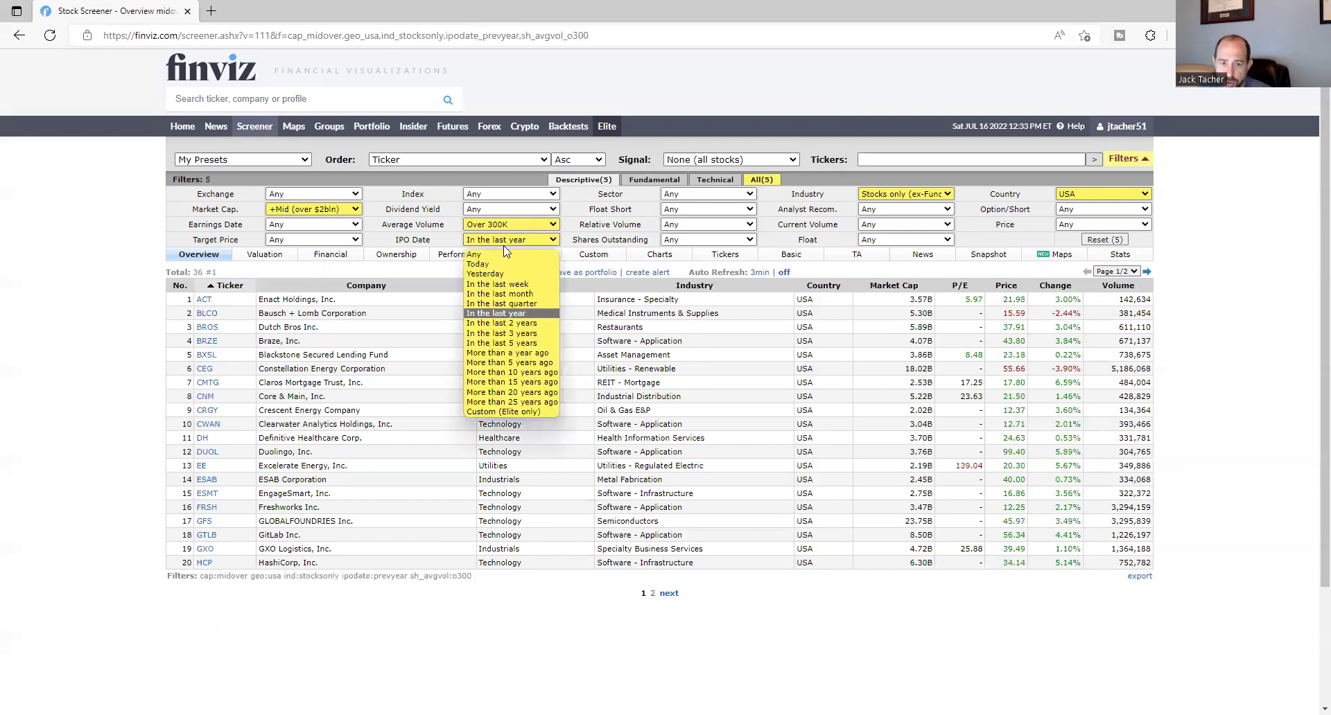
pyautogui.click(533, 344)
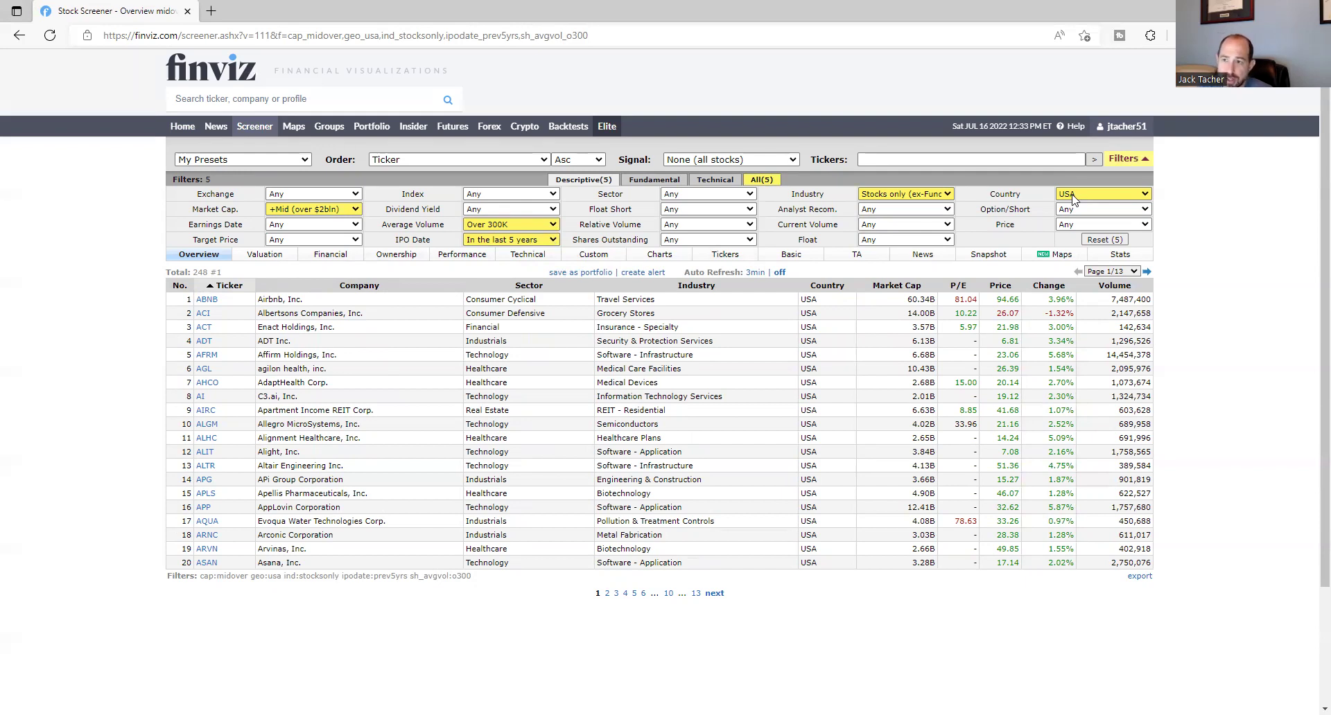
pyautogui.click(489, 242)
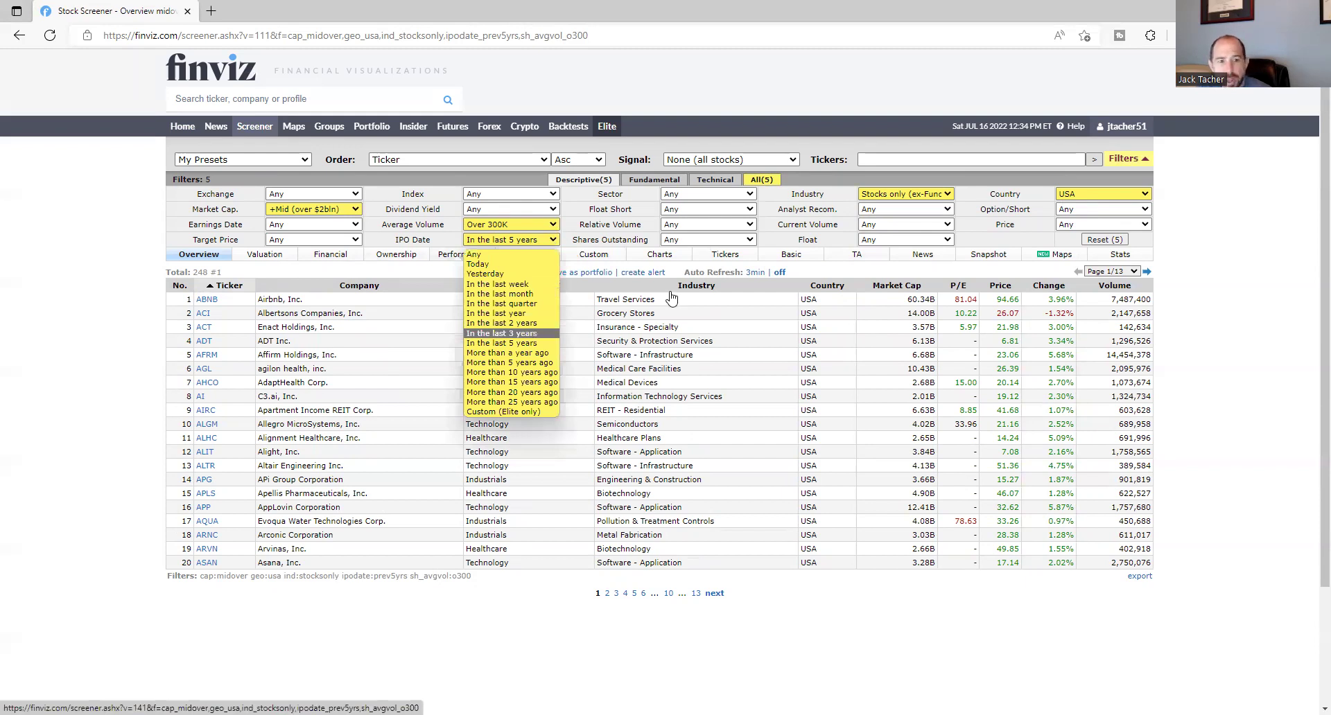
pyautogui.click(534, 336)
pyautogui.click(516, 241)
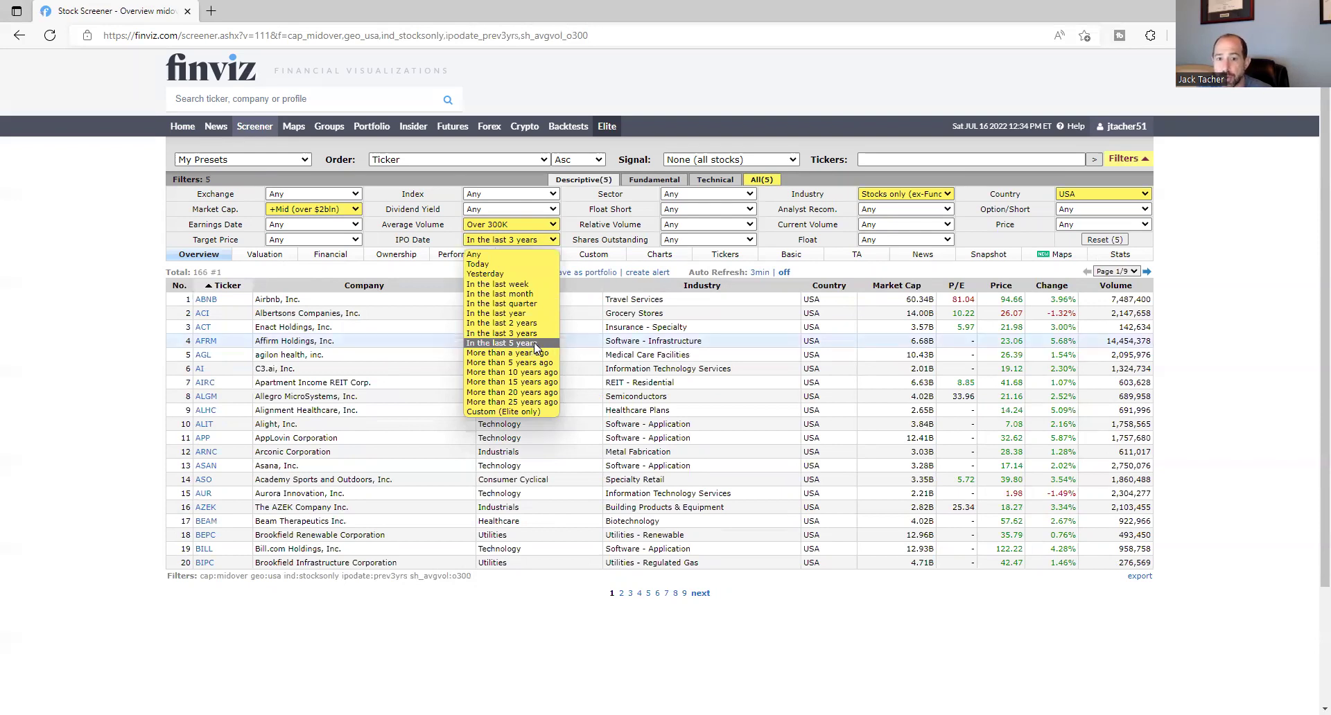
pyautogui.click(572, 239)
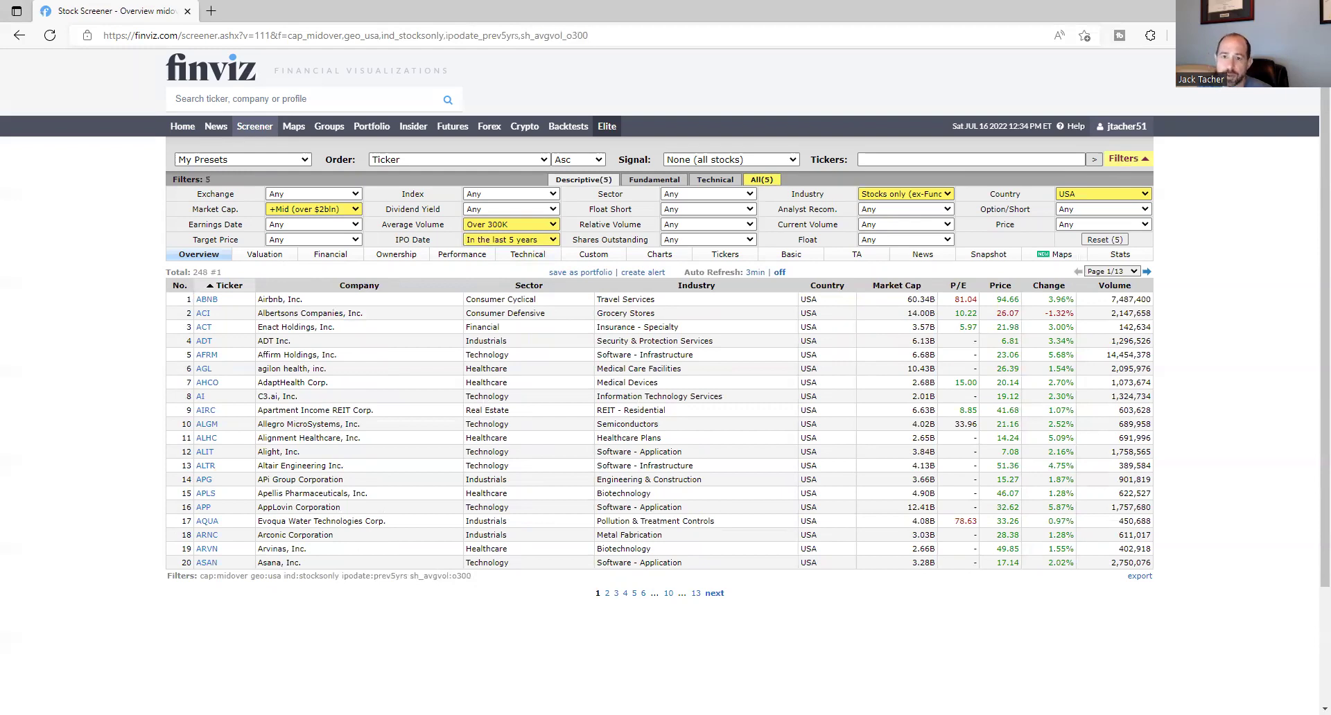
# Back on the Descriptive filters, require a share price over $10, leaving 214 stocks.
pyautogui.click(651, 182)
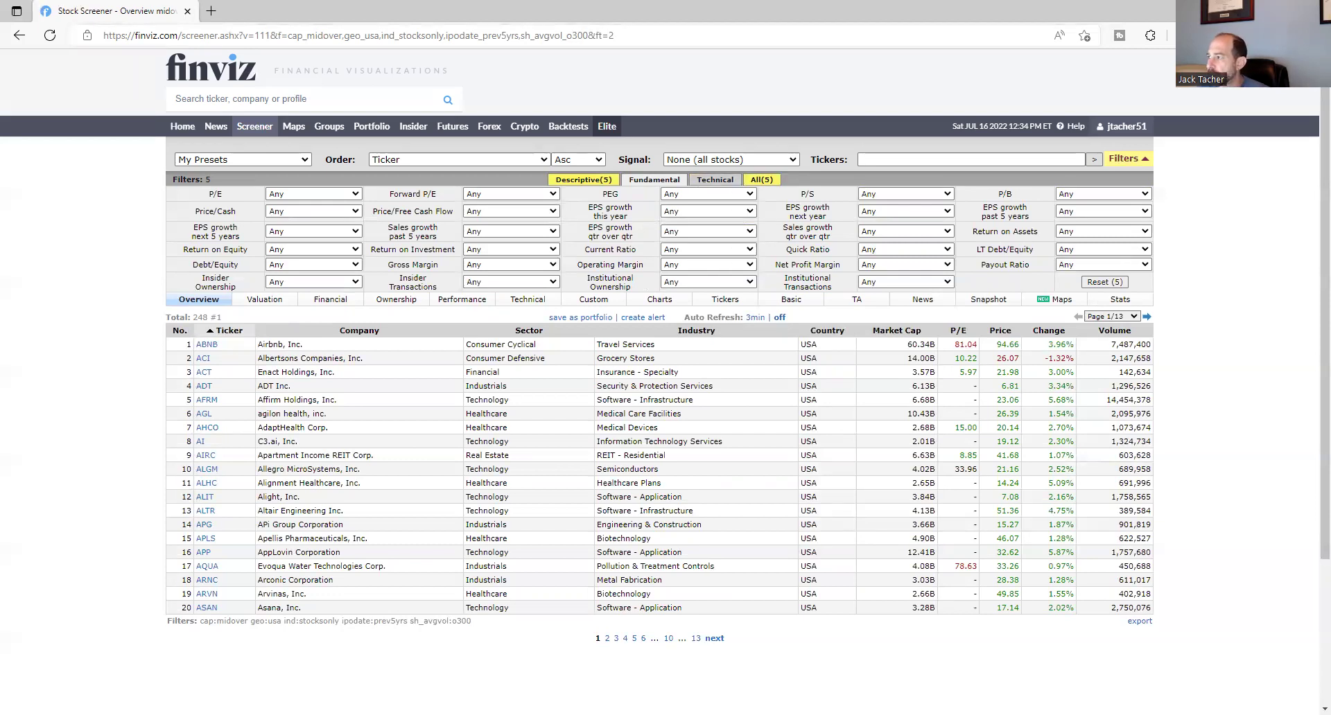
pyautogui.click(581, 180)
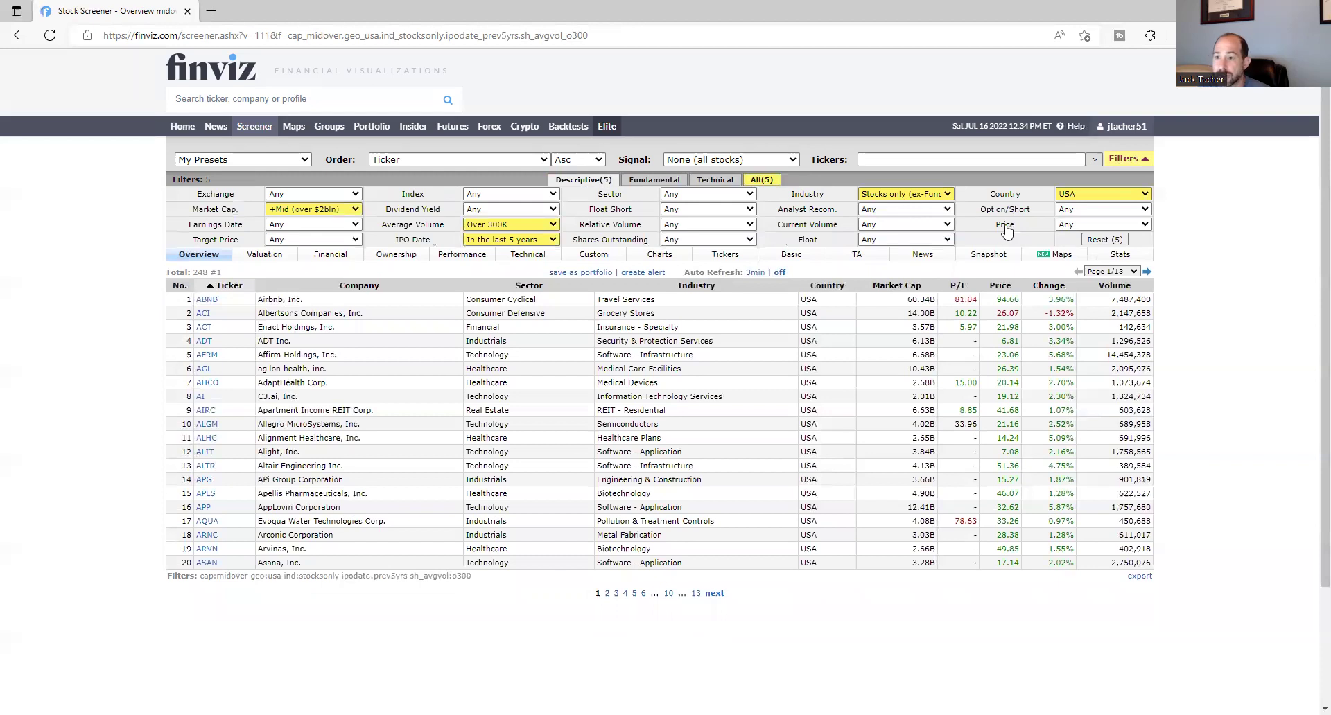
pyautogui.click(1078, 225)
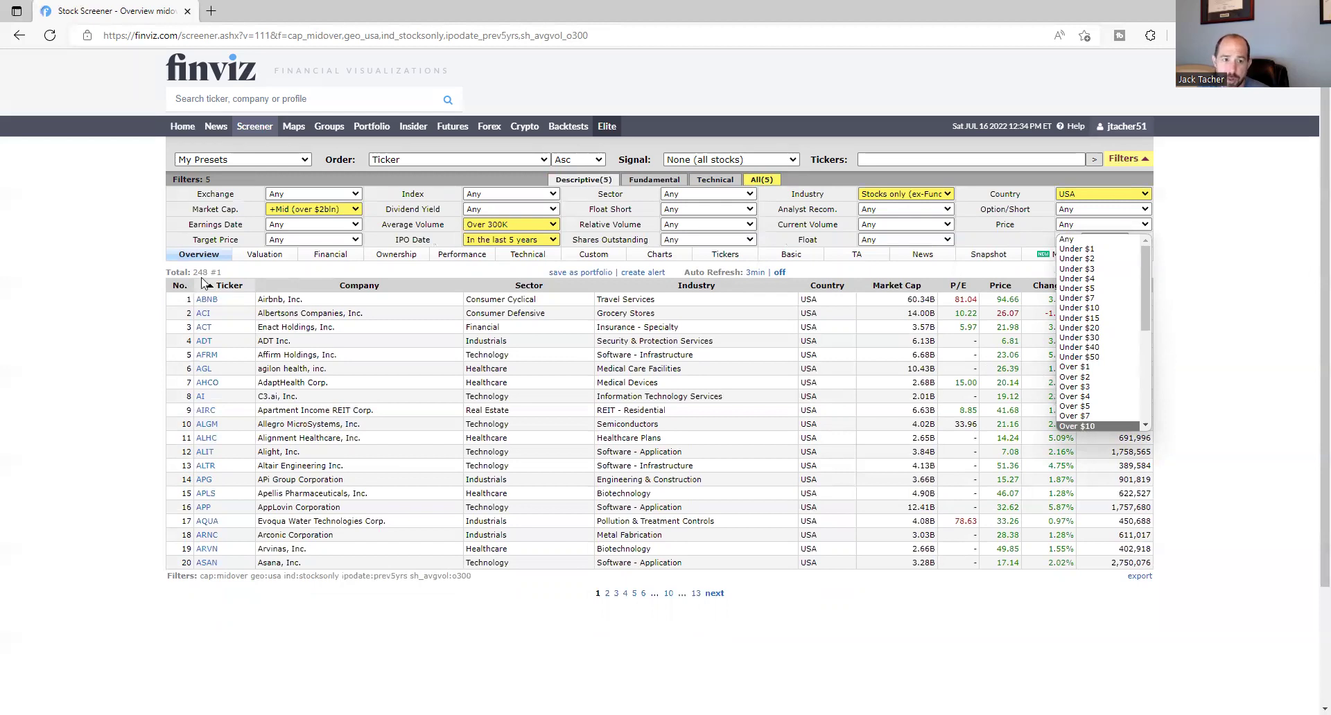
pyautogui.press('Return')
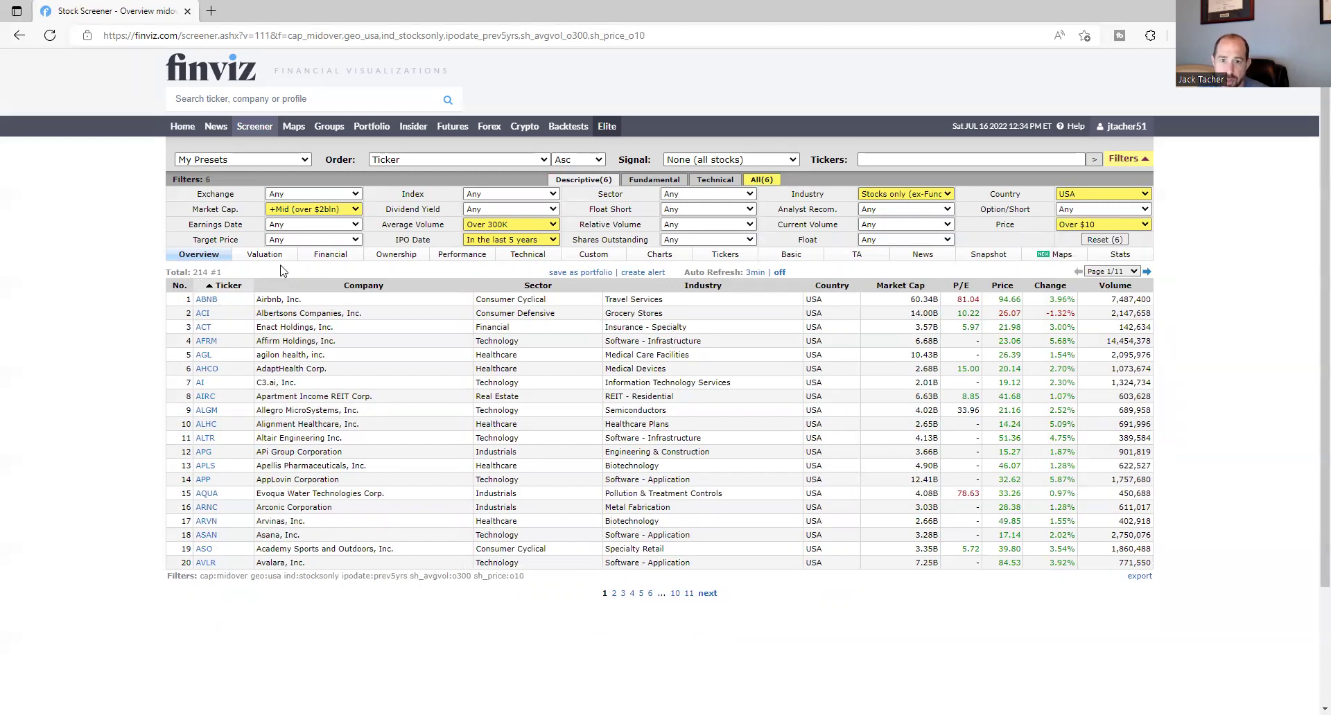
# On the Fundamental filters, require EPS growth next year over 30%.
pyautogui.click(642, 180)
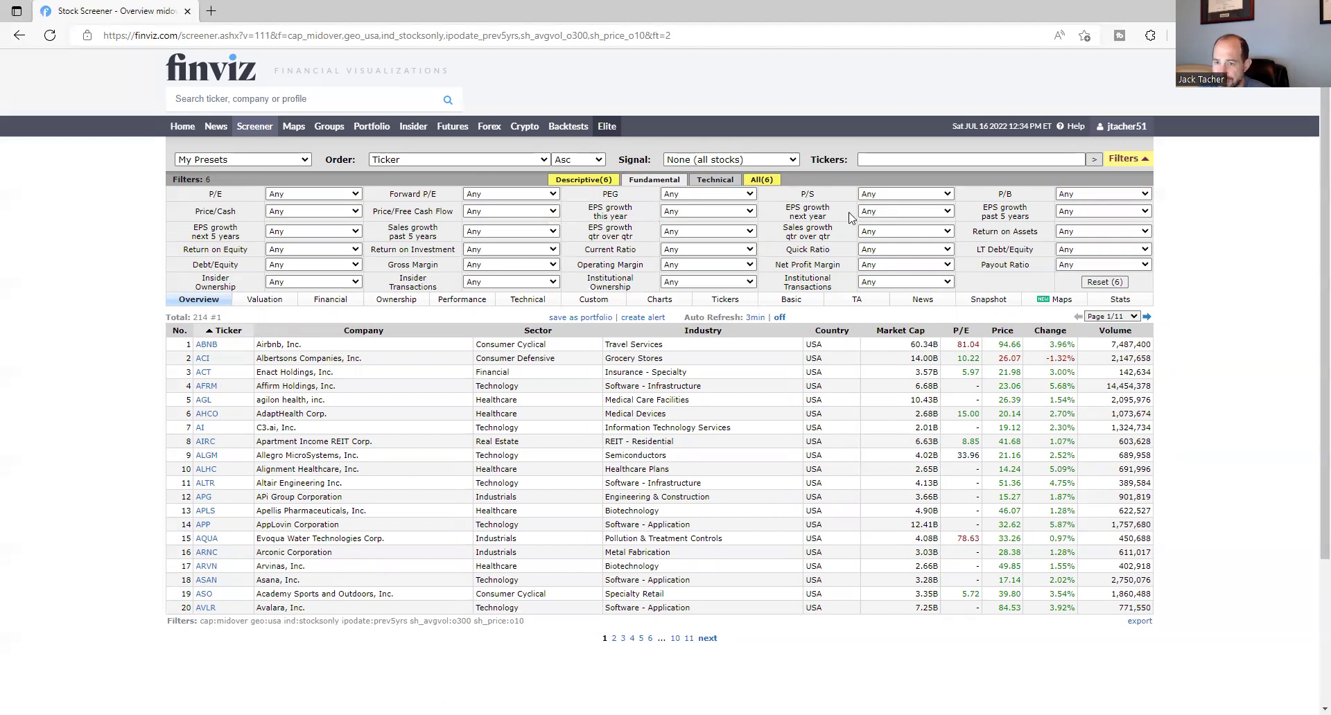
pyautogui.click(879, 213)
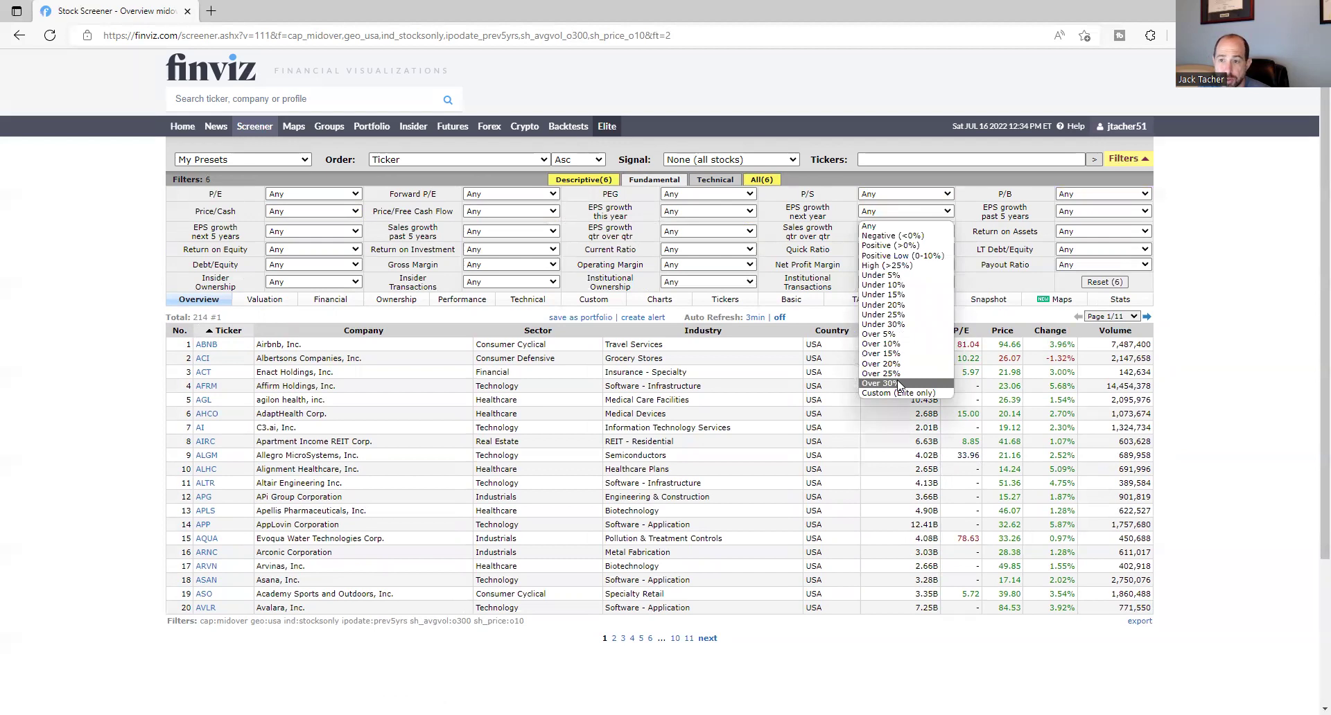
pyautogui.click(879, 383)
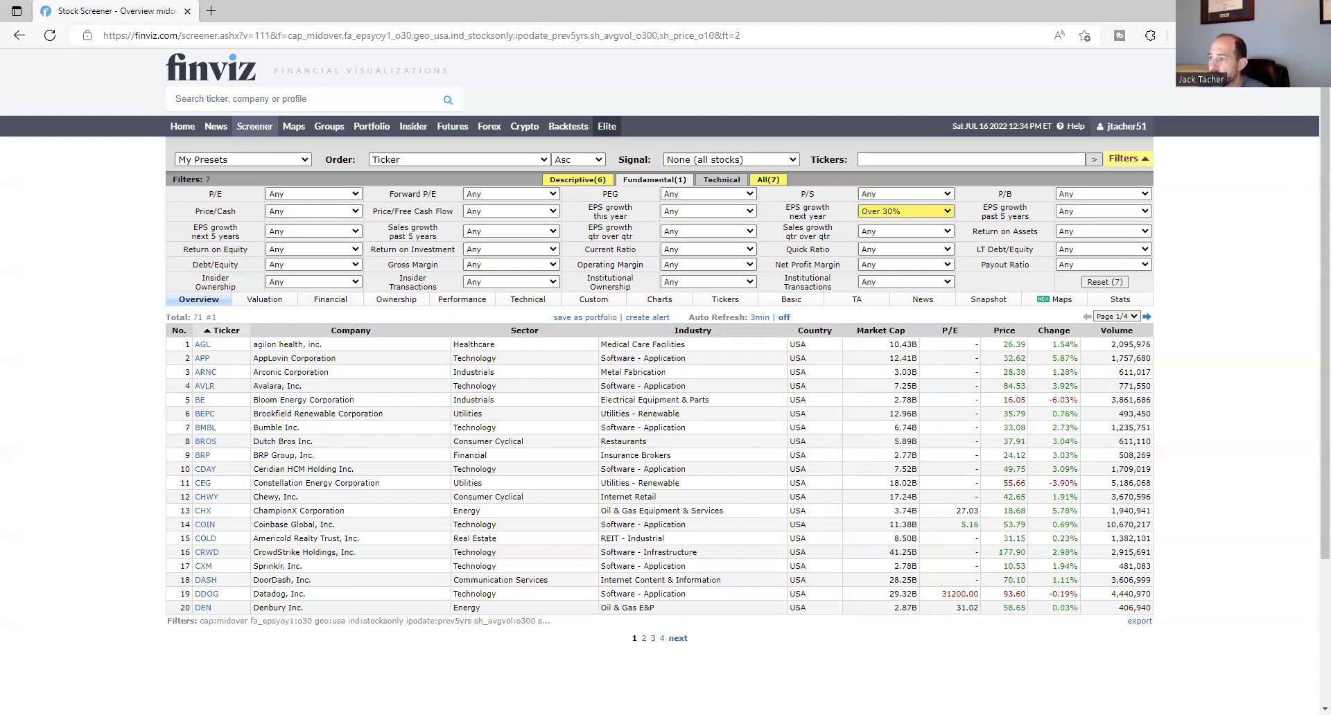
# On the Technical filters, require price above SMA20, SMA50 and SMA200.
pyautogui.click(713, 183)
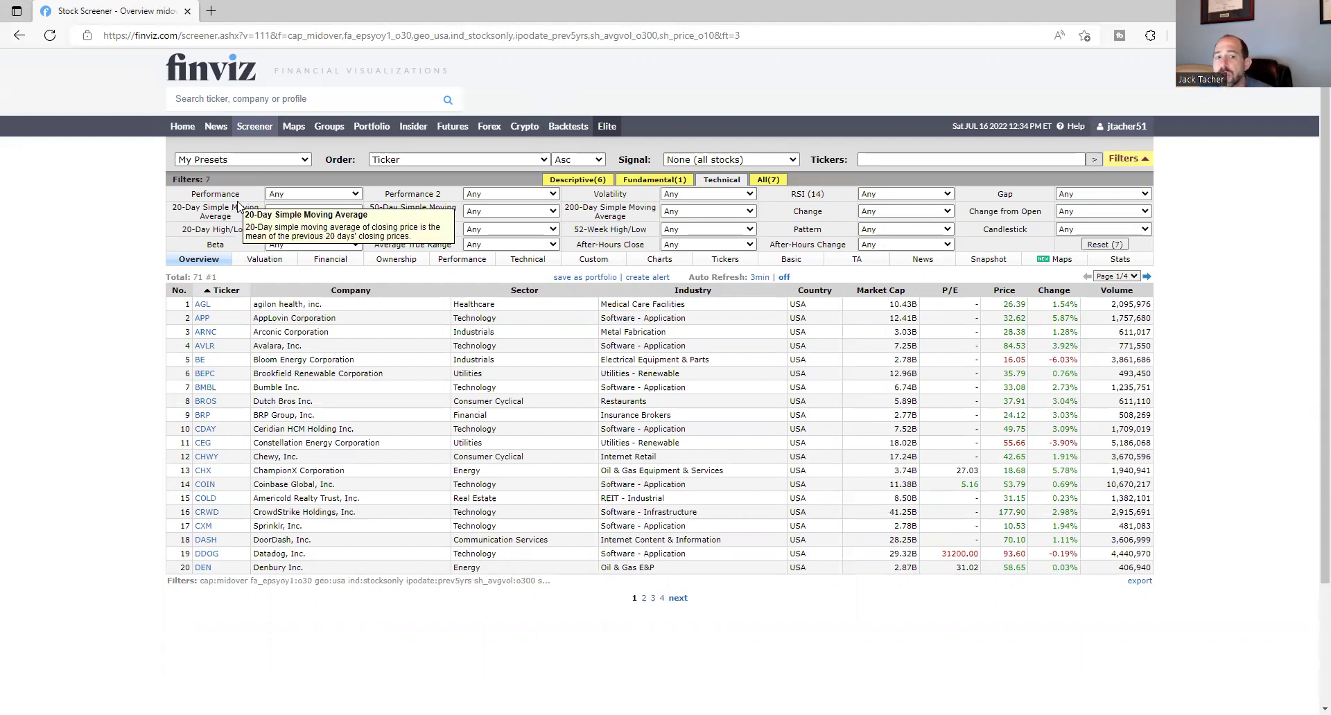
pyautogui.moveTo(240, 208)
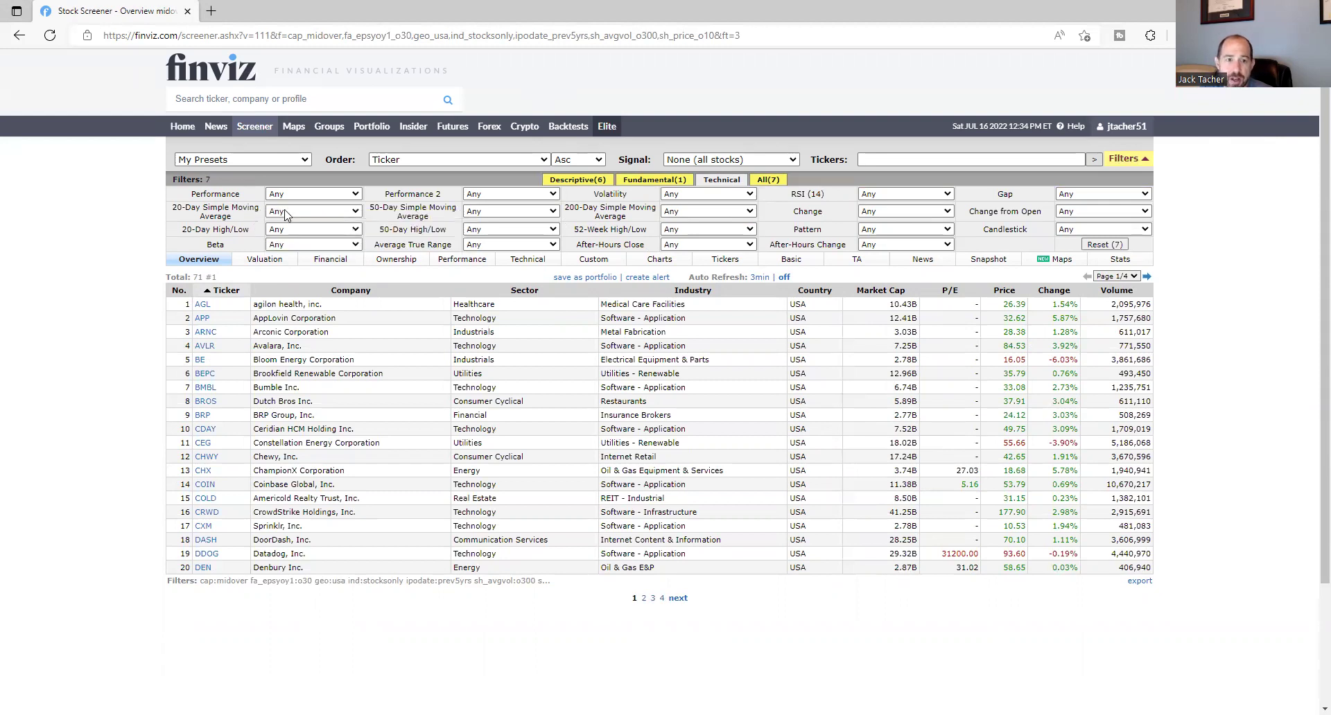
pyautogui.click(286, 214)
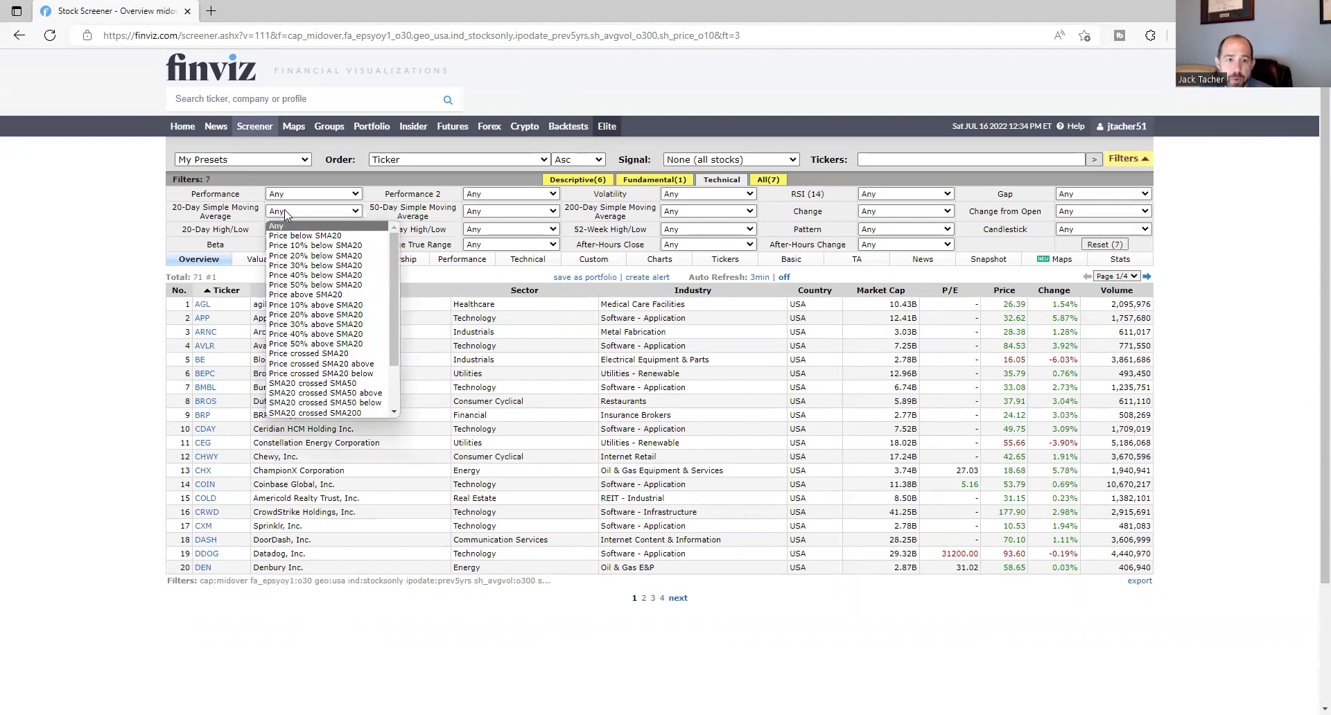
pyautogui.click(357, 294)
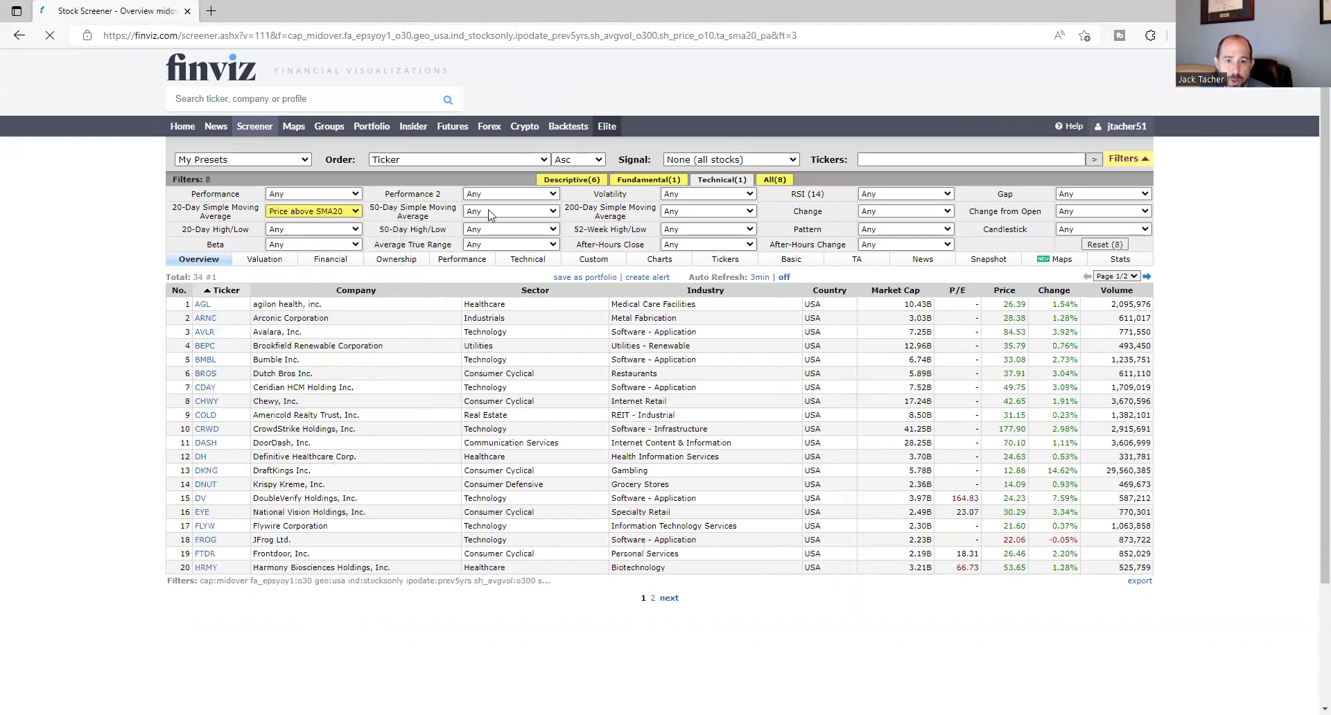
pyautogui.click(489, 214)
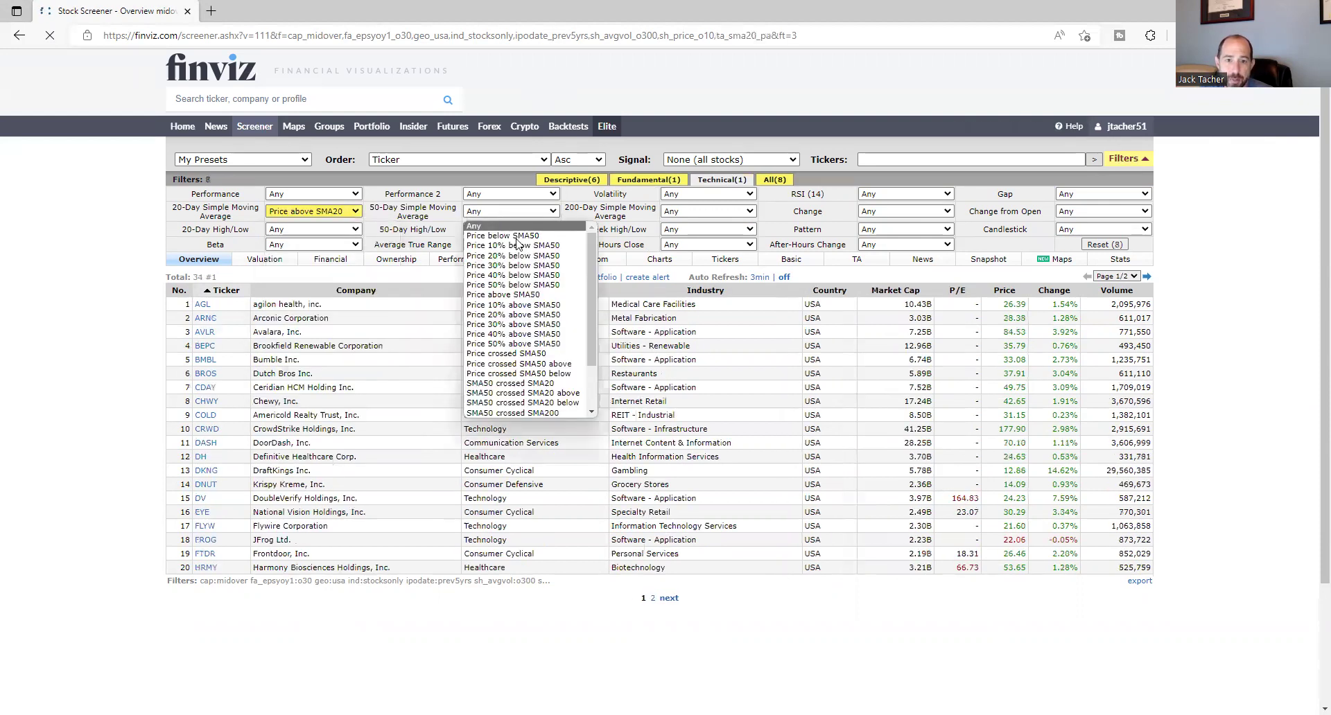
pyautogui.click(549, 297)
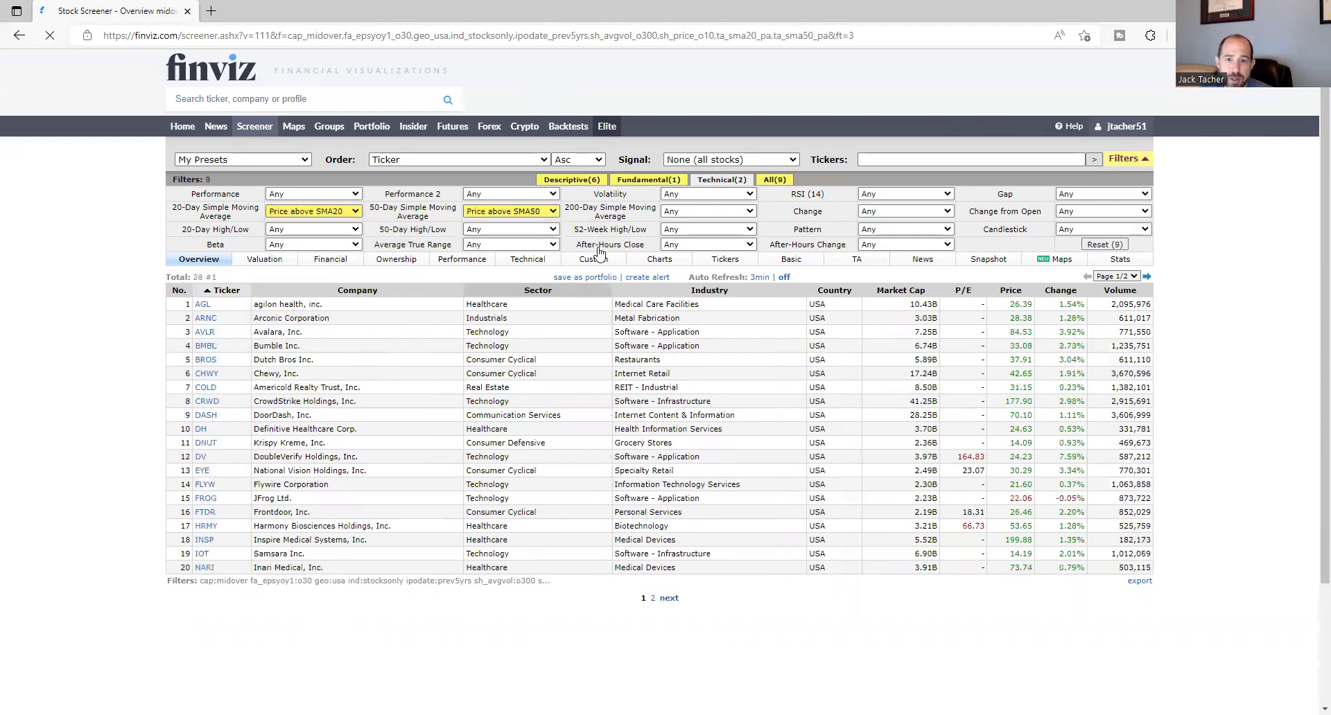
pyautogui.click(682, 217)
pyautogui.click(749, 336)
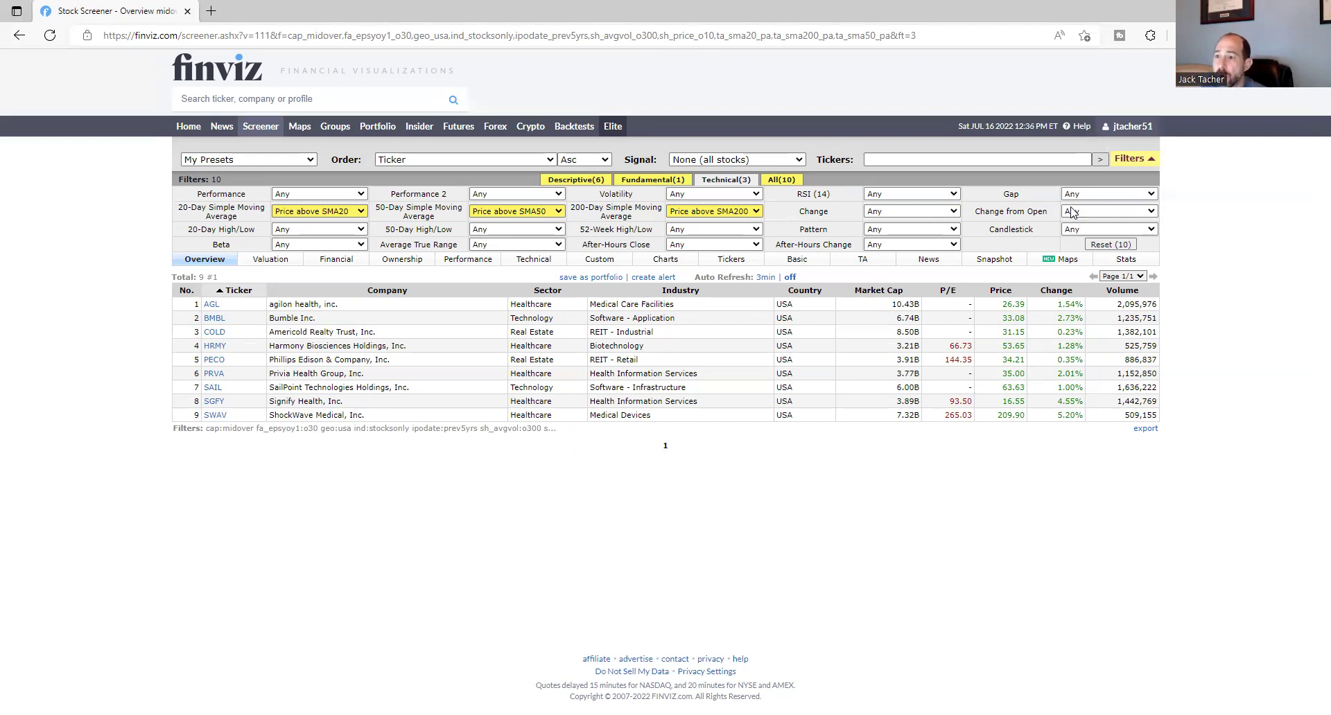
# Set Change from Open to Up, leaving BMBL, PRVA, SAIL, SGFY and SWAV.
pyautogui.click(1071, 211)
pyautogui.click(1071, 231)
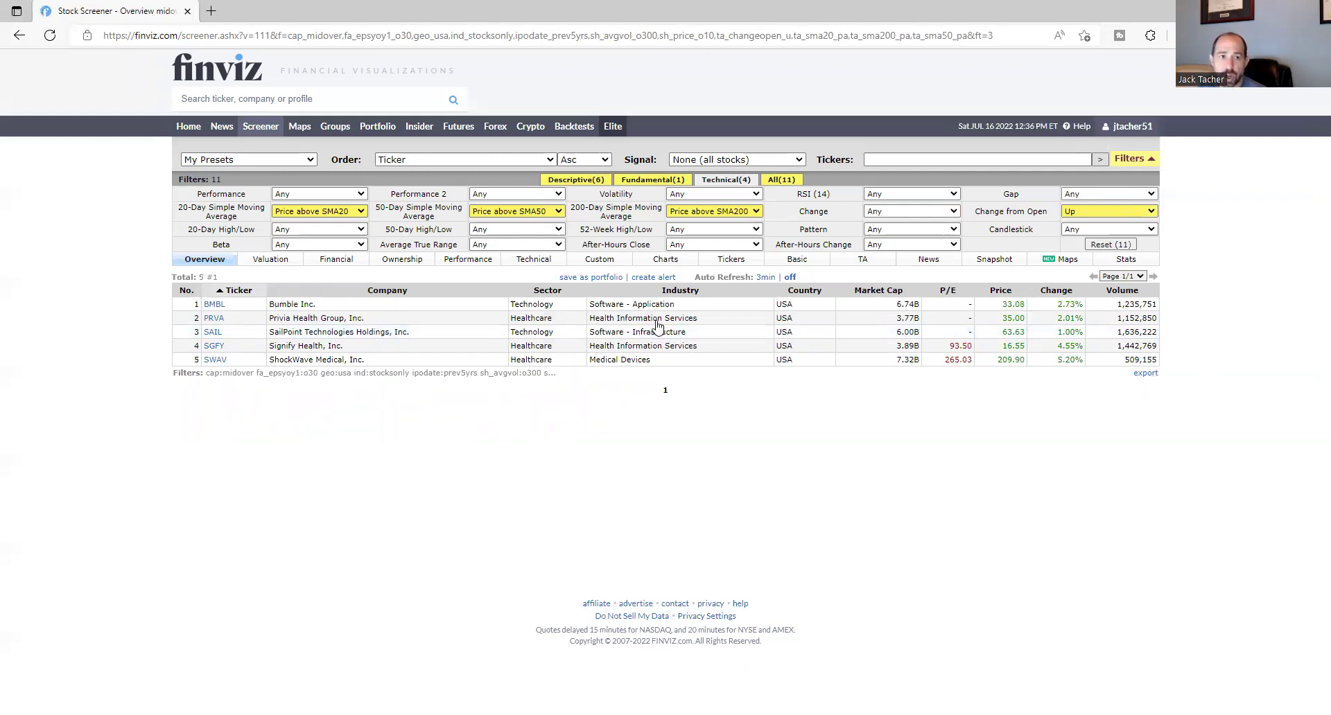
# In a new browser tab, search Bing for tradingview from the address-bar suggestion.
pyautogui.click(210, 11)
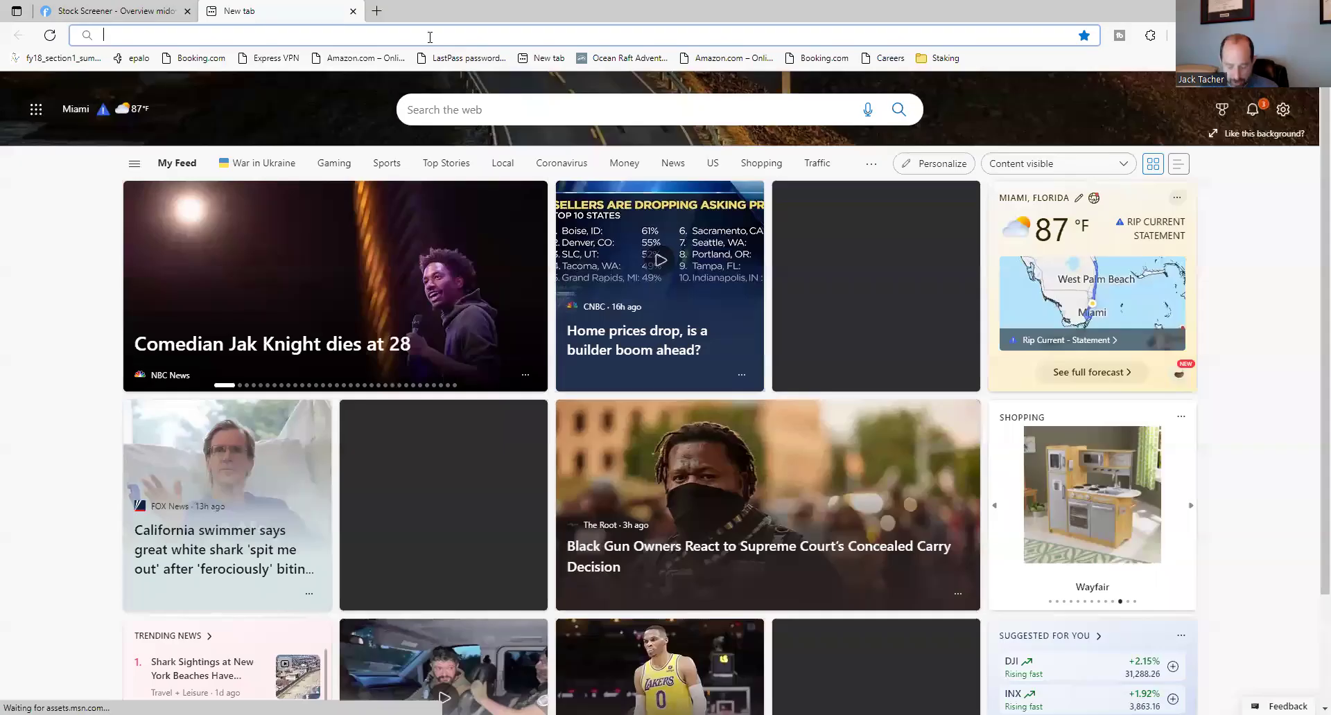
pyautogui.click(430, 36)
pyautogui.write('tradingview.com')
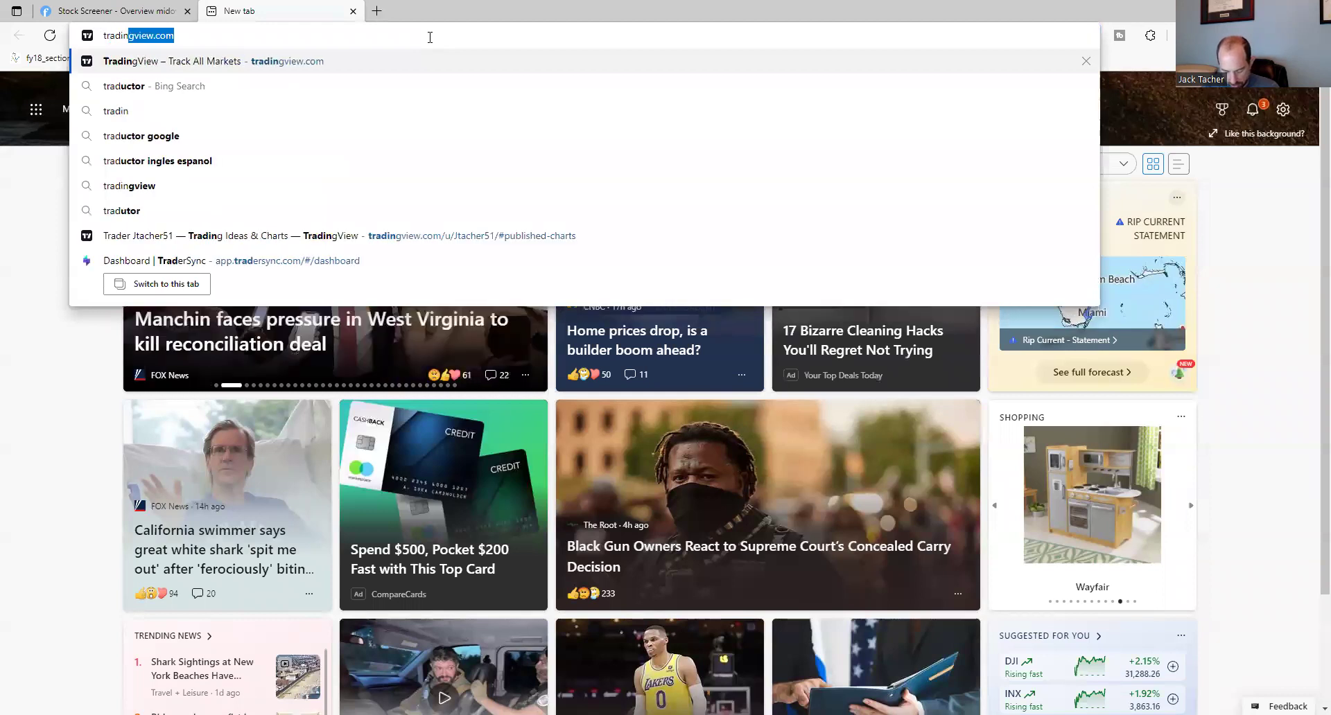
pyautogui.click(147, 86)
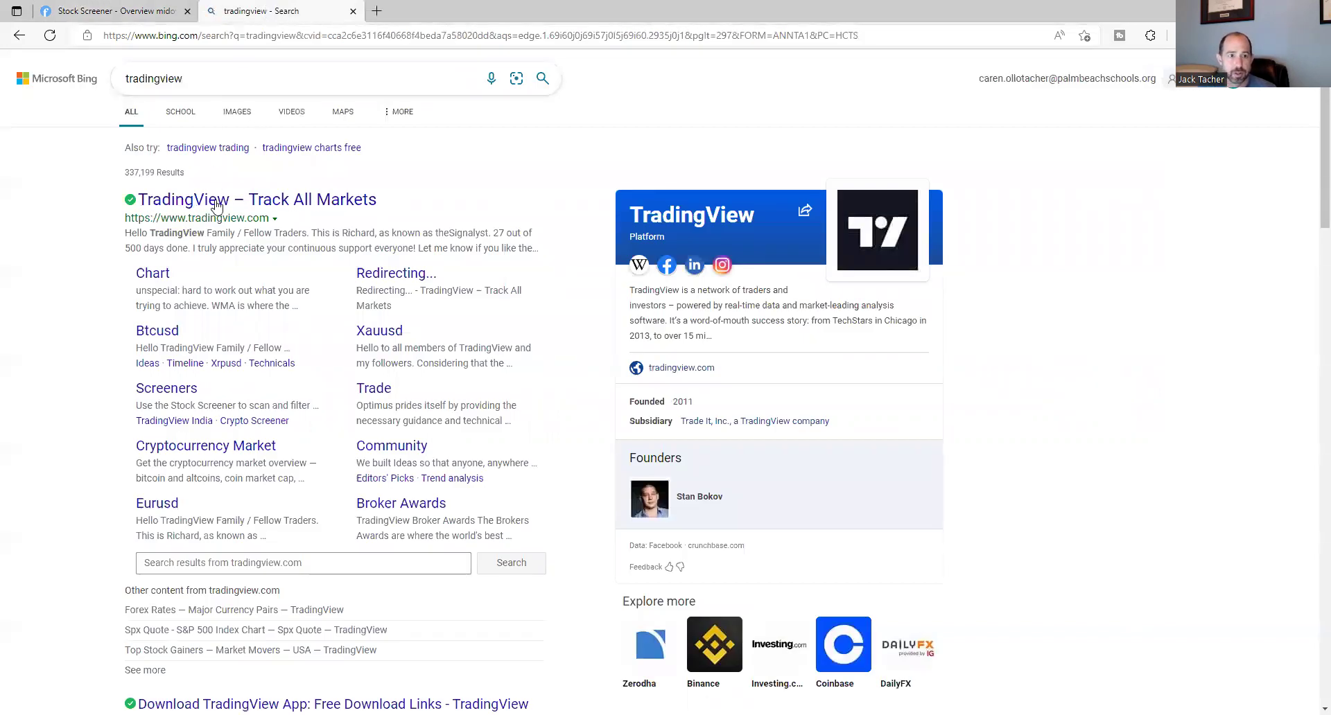
# Open TradingView's charting page and load the Bumble Inc. (BMBL) chart.
pyautogui.click(218, 203)
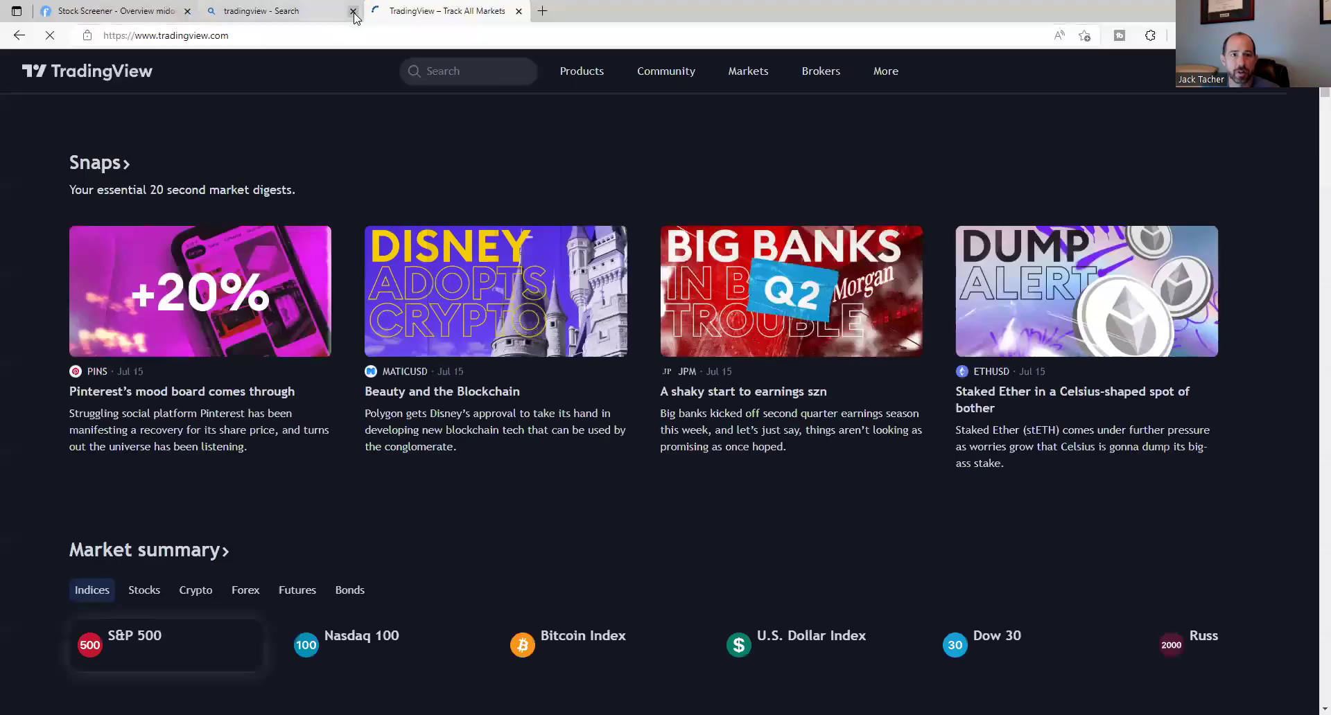
pyautogui.moveTo(604, 85)
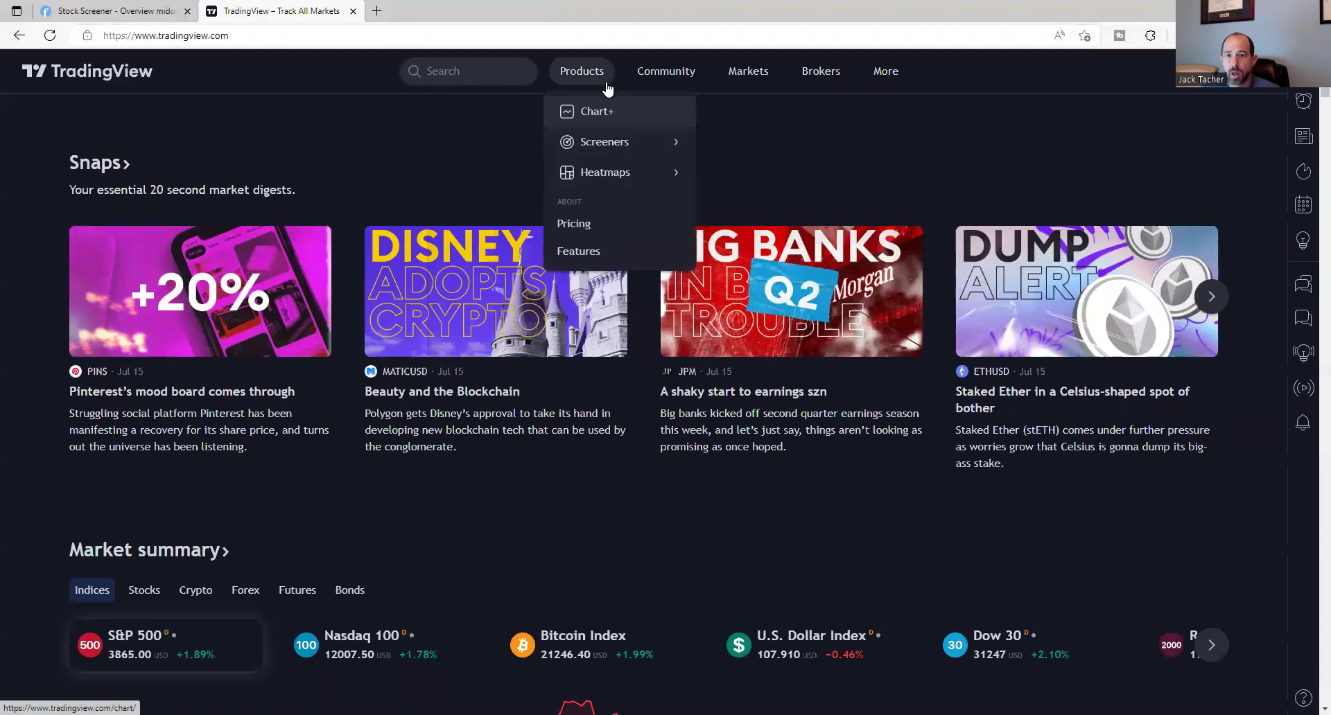
pyautogui.click(594, 111)
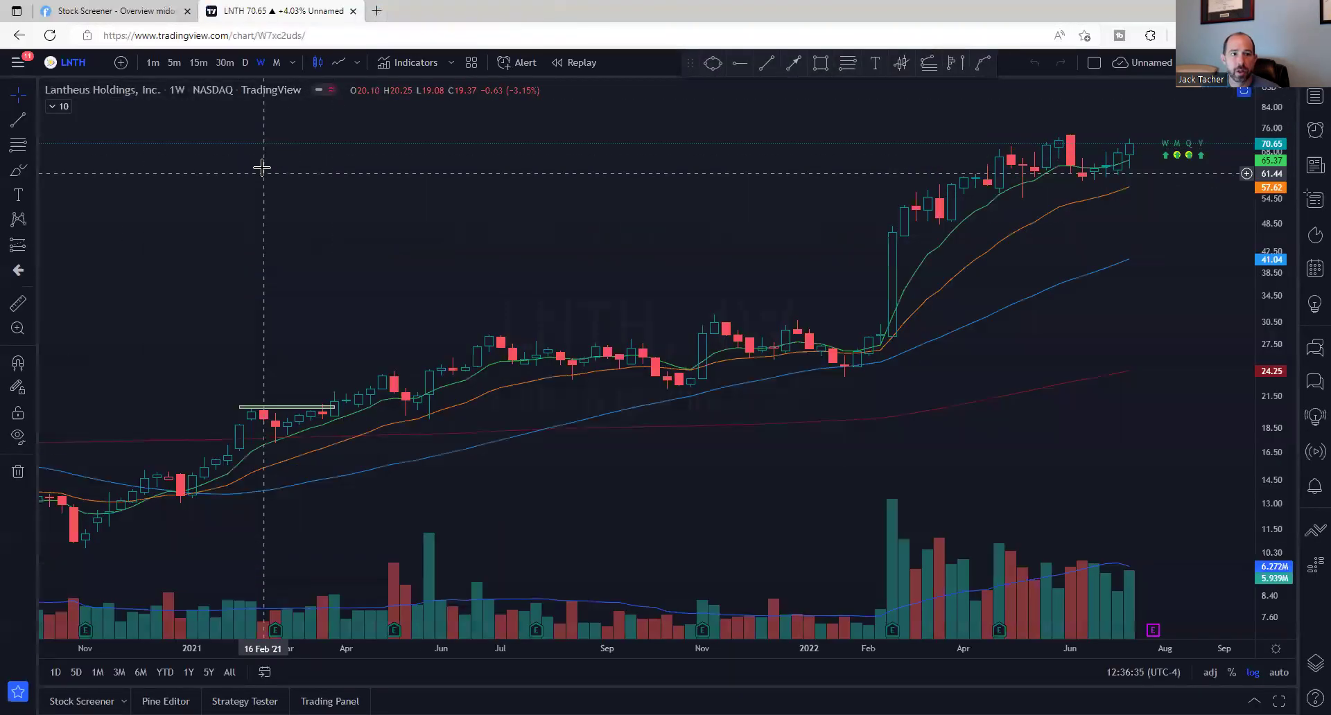
pyautogui.click(82, 71)
pyautogui.write('B')
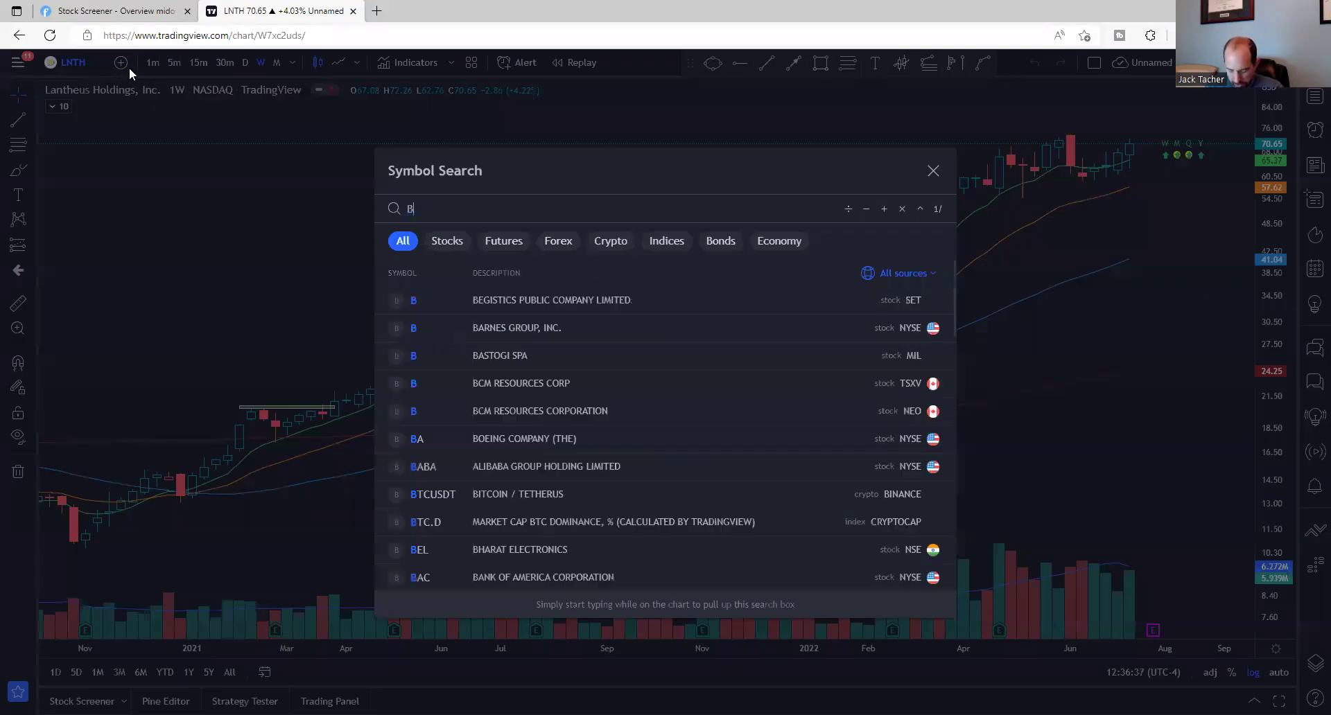
pyautogui.write('MBL')
pyautogui.press('Return')
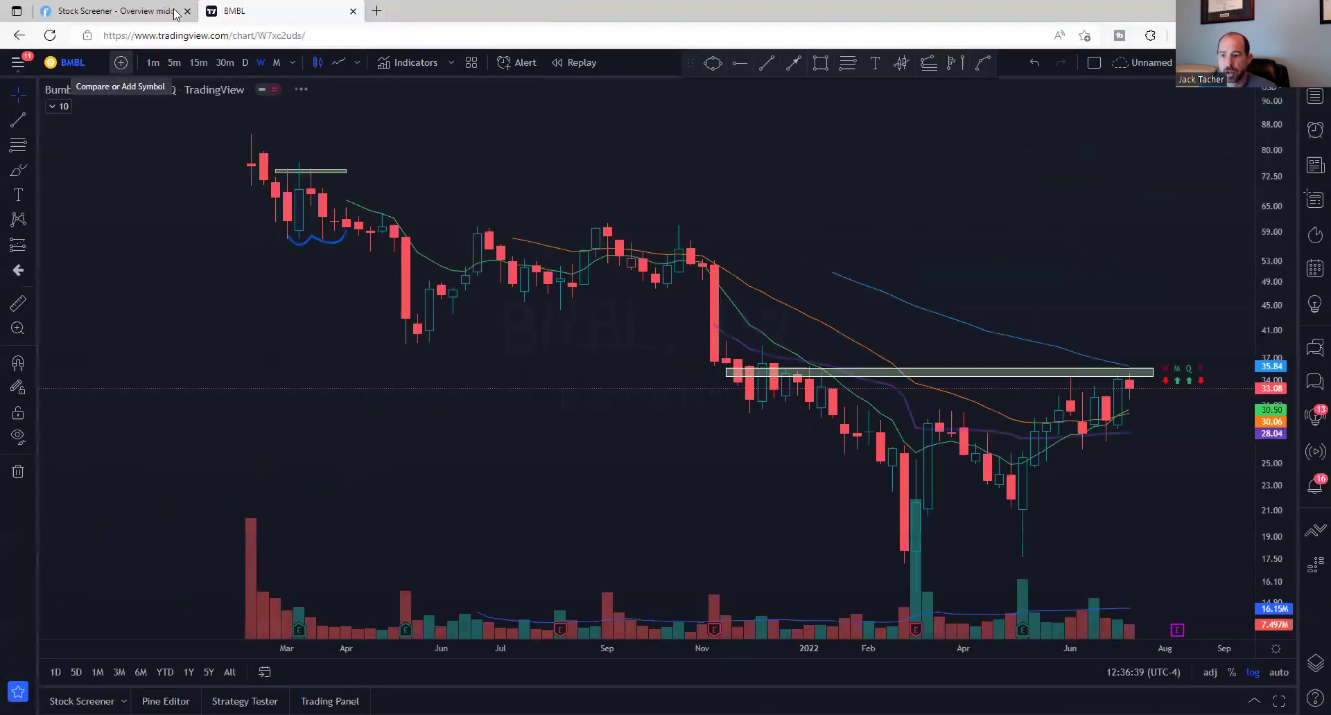
# Switch the BMBL chart to daily candles and adjust its zoom and price scale.
pyautogui.click(245, 62)
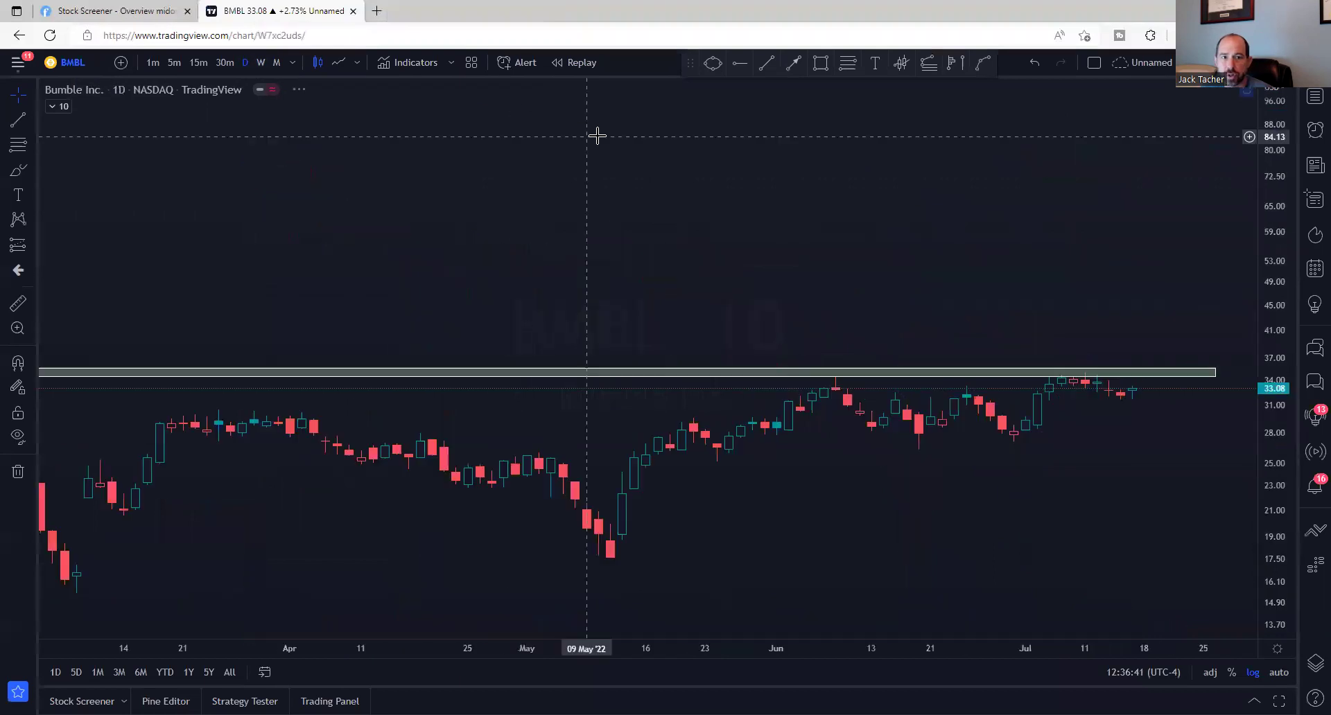
pyautogui.scroll(-3, 811, 244)
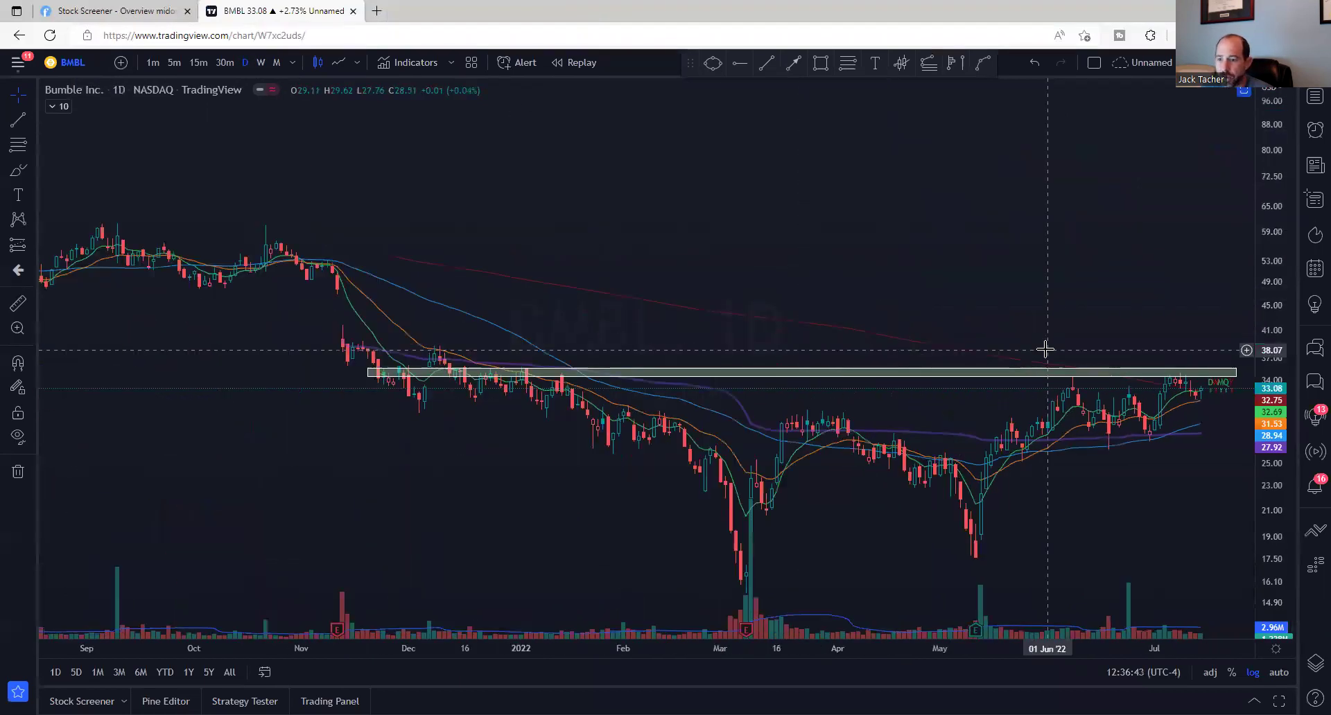
pyautogui.moveTo(1274, 234); pyautogui.dragTo(1137, 312)
pyautogui.moveTo(1046, 270); pyautogui.dragTo(992, 211)
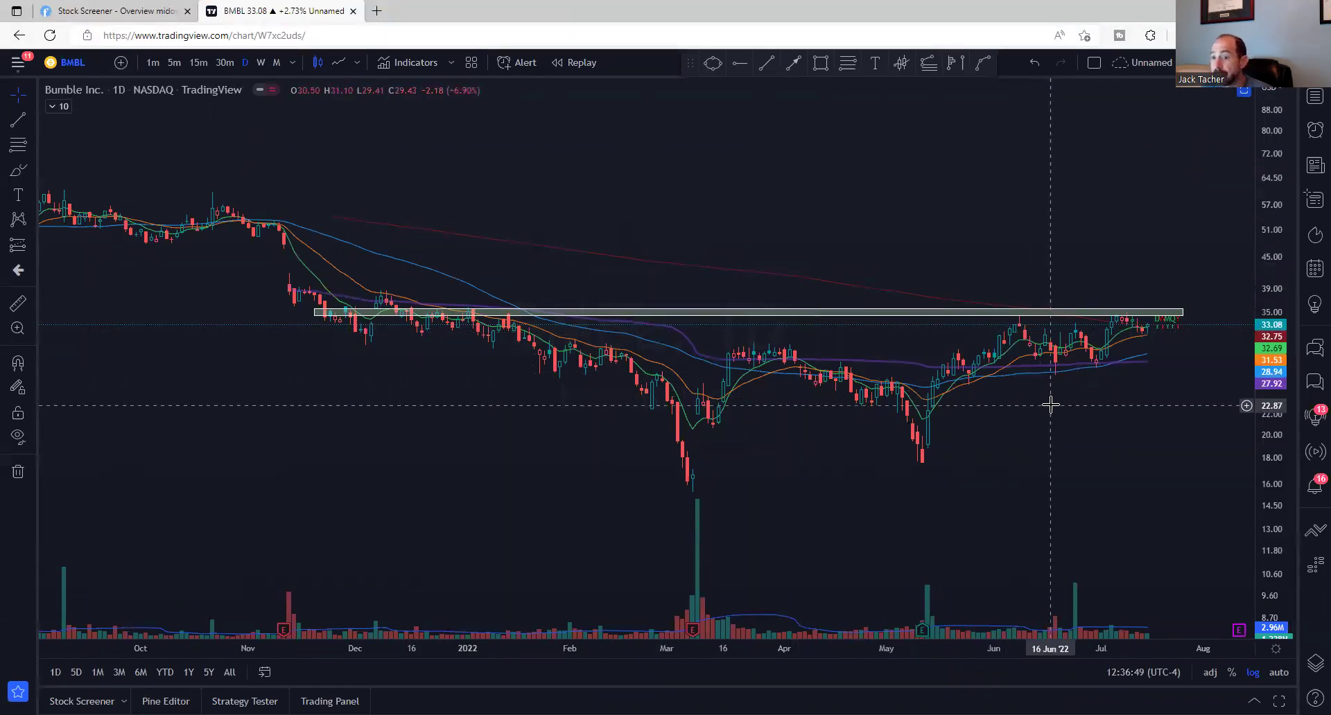
pyautogui.scroll(3, 1051, 405)
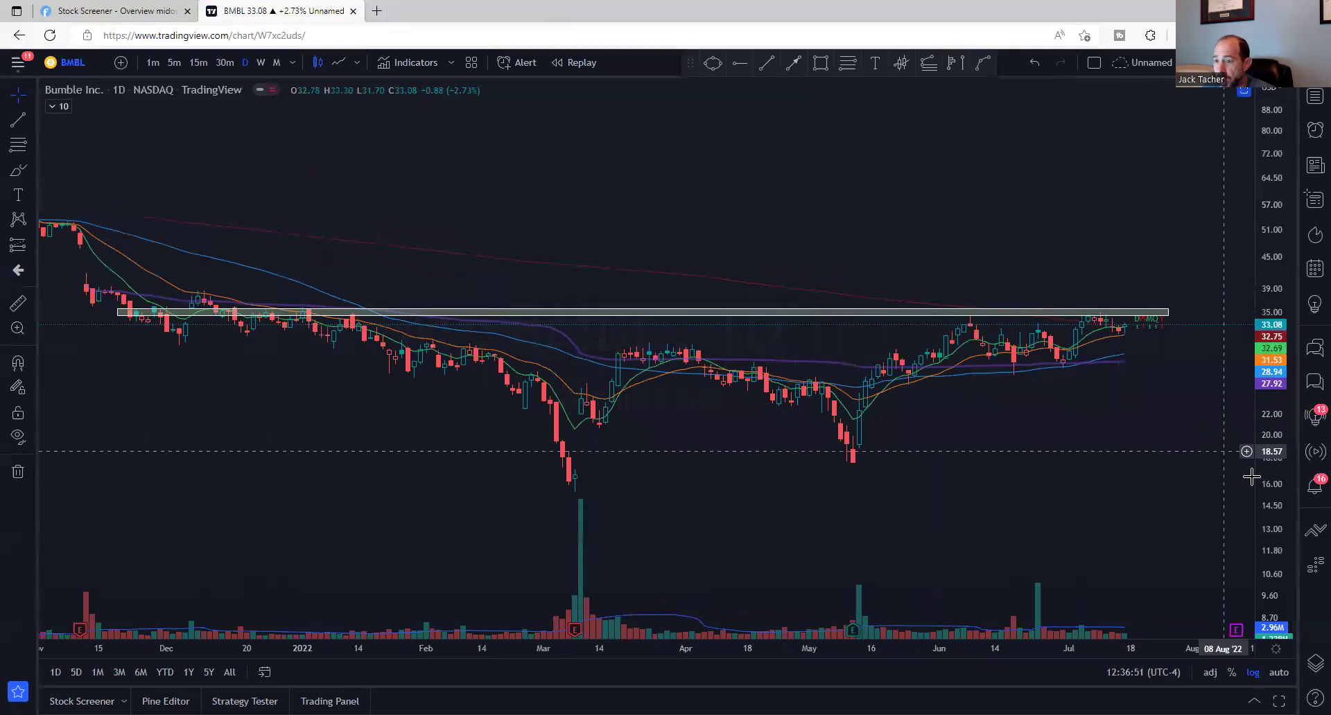
pyautogui.moveTo(1252, 477); pyautogui.dragTo(1095, 354)
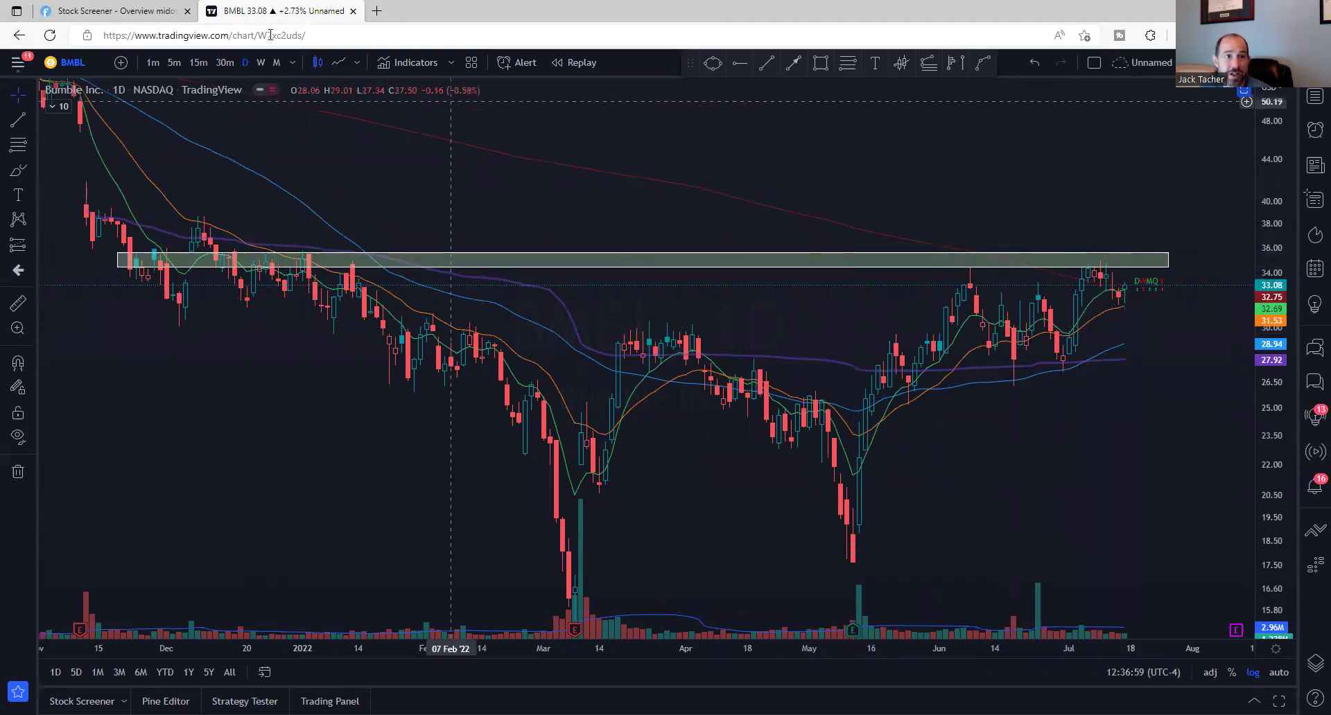
# Load the Privia Health (PRVA) daily chart in TradingView.
pyautogui.click(110, 10)
pyautogui.click(277, 10)
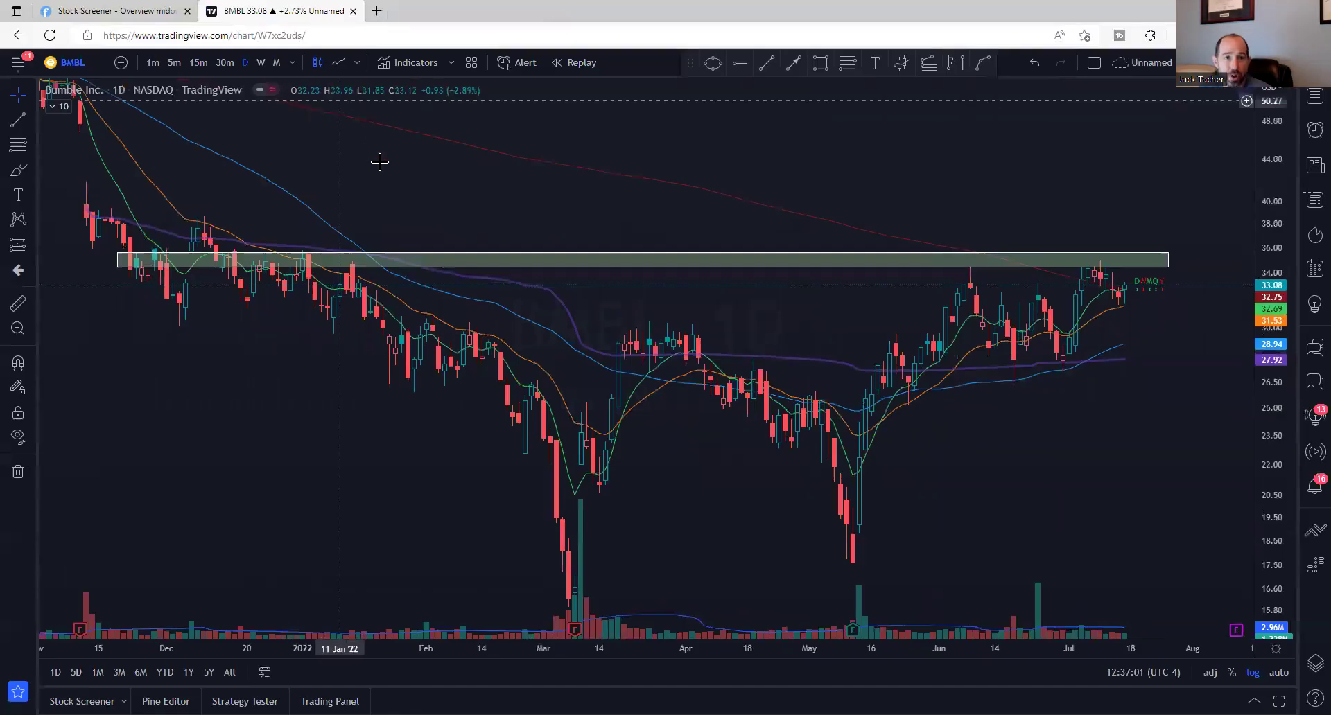
pyautogui.write('PT')
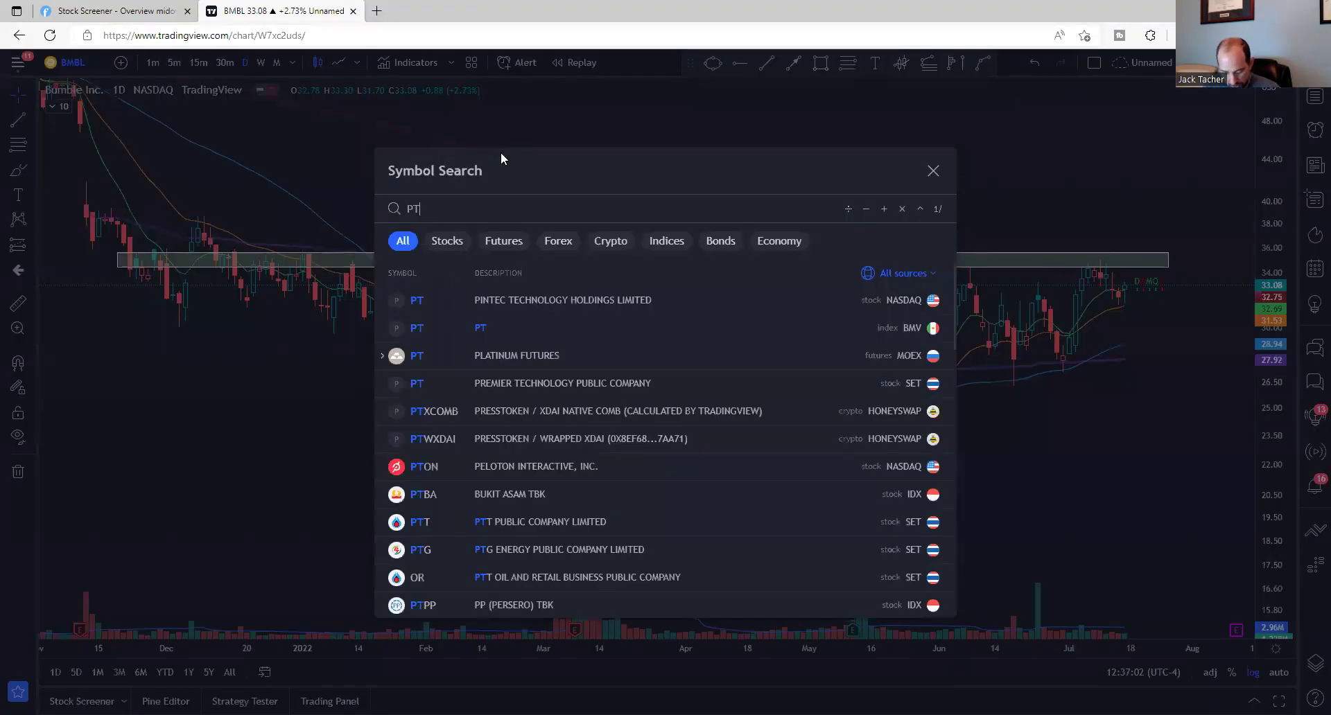
pyautogui.press('BackSpace')
pyautogui.write('RVA')
pyautogui.press('Return')
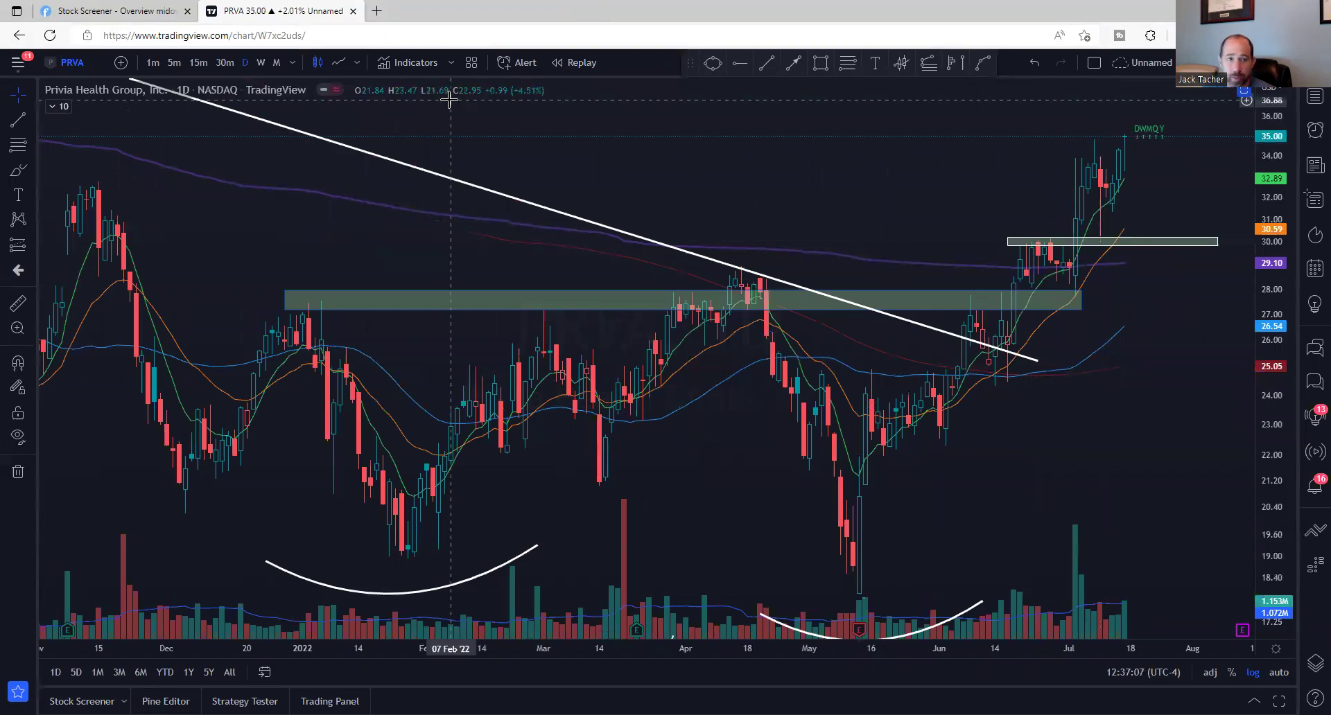
# Glance at the Finviz results, load the ShockWave Medical (SWAV) chart, then return to Finviz.
pyautogui.click(115, 11)
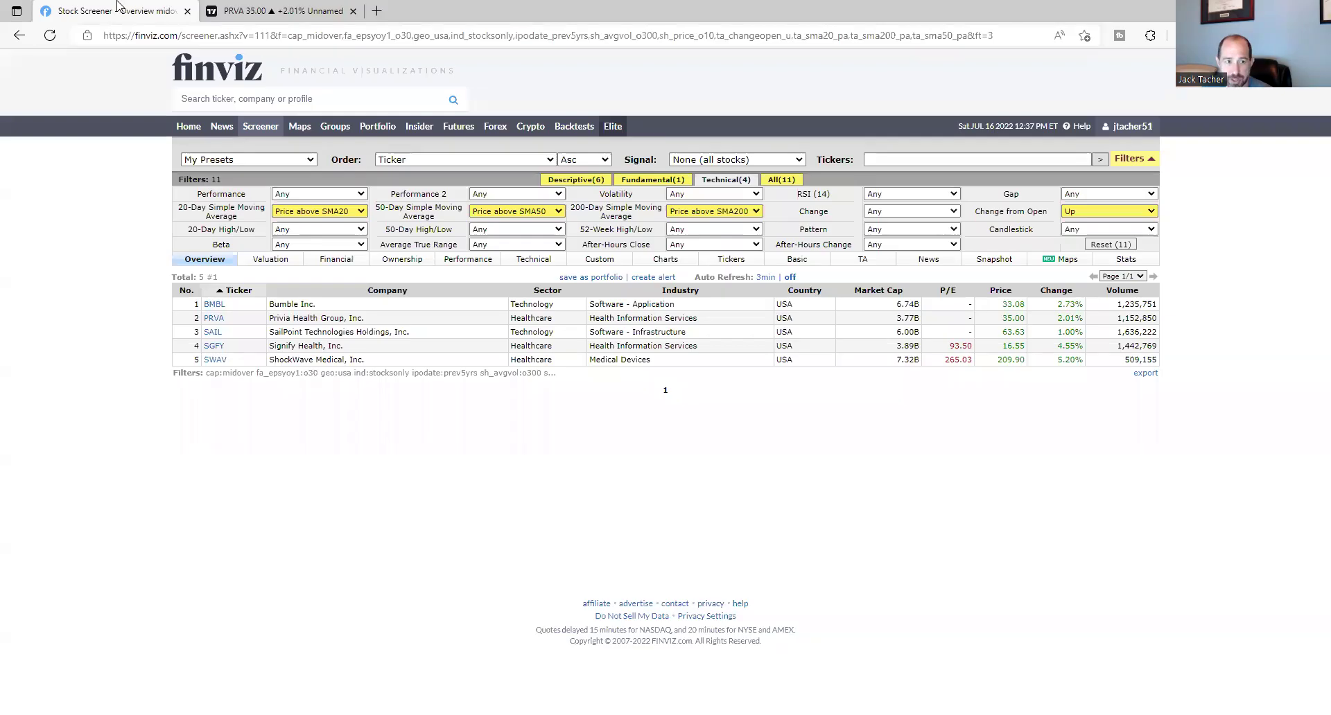
pyautogui.click(249, 10)
pyautogui.write('S')
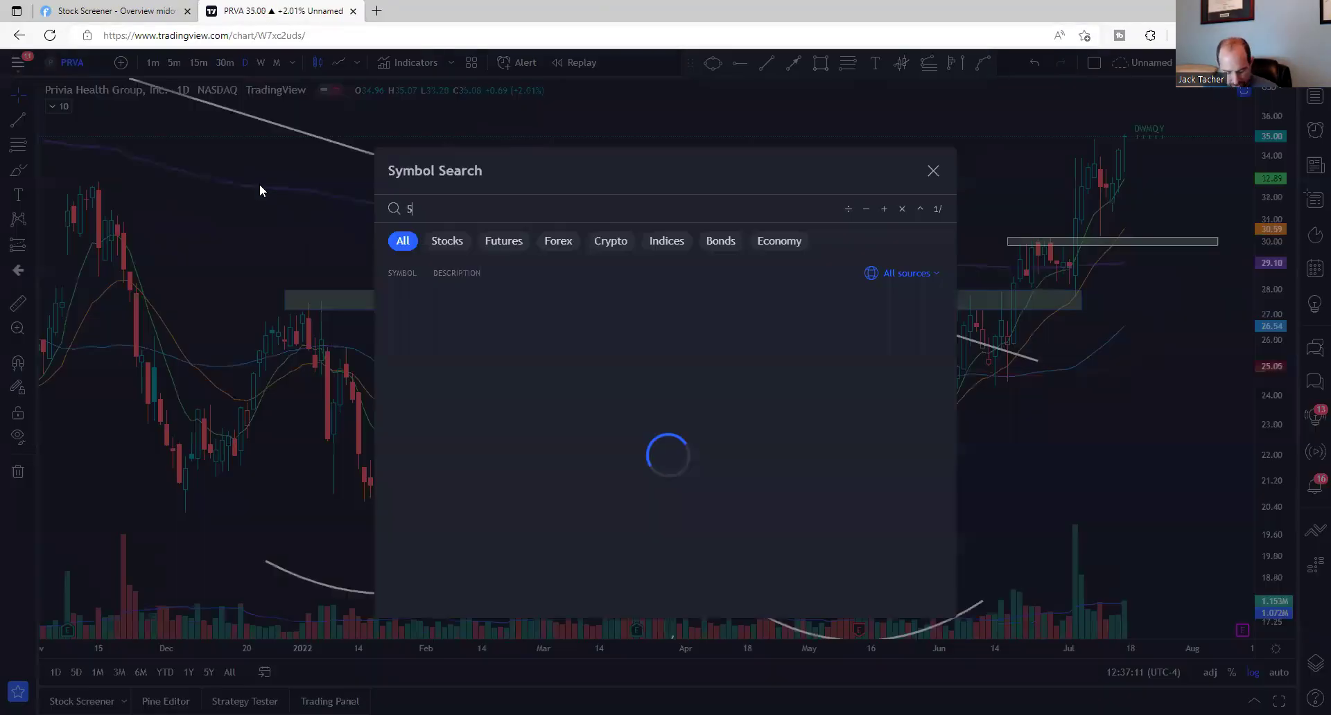
pyautogui.write('WAV')
pyautogui.press('Return')
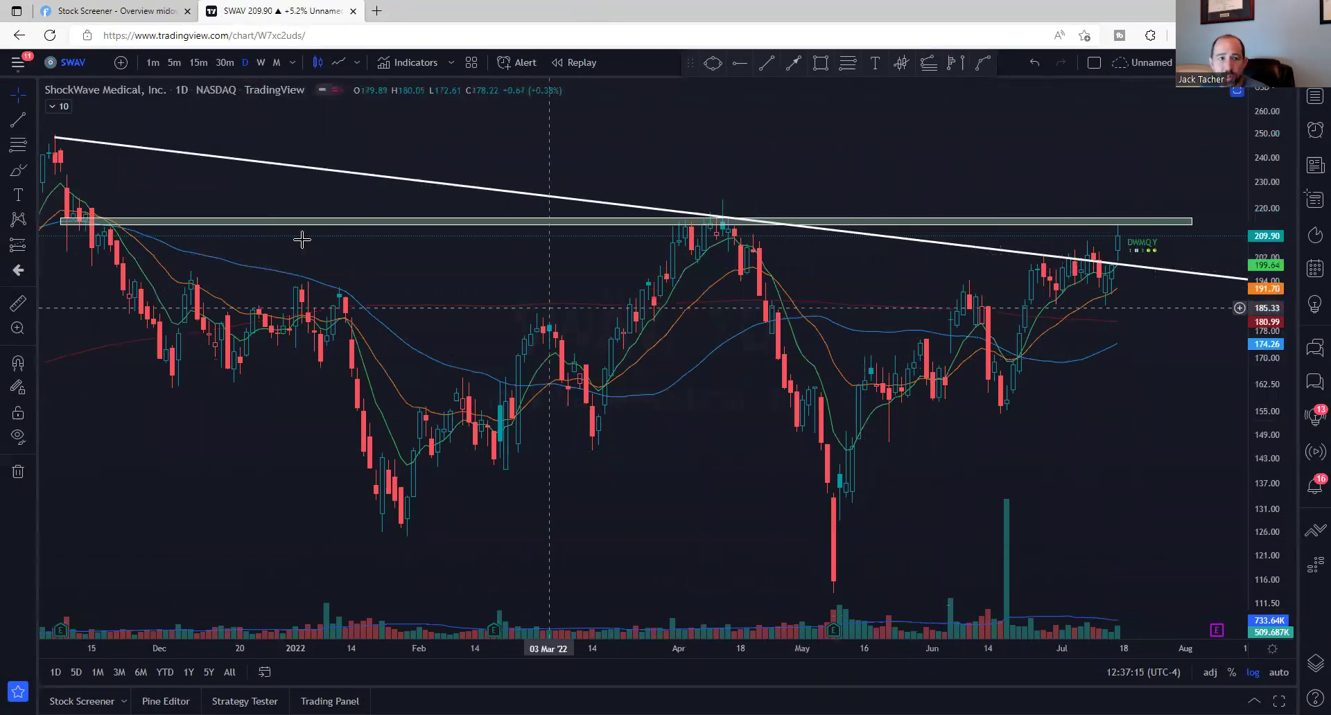
pyautogui.click(118, 11)
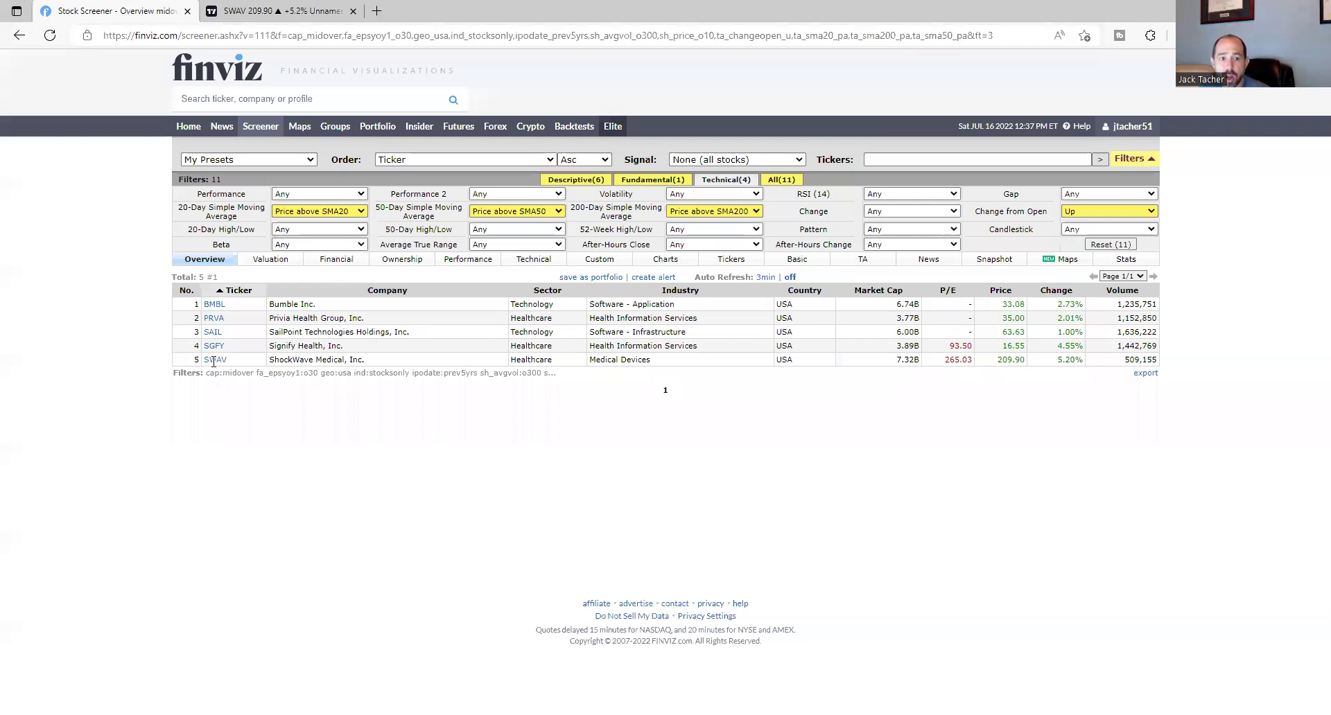
# Change the 200-Day SMA technical filter to Any, widening the results to 15 stocks.
pyautogui.moveTo(223, 352)
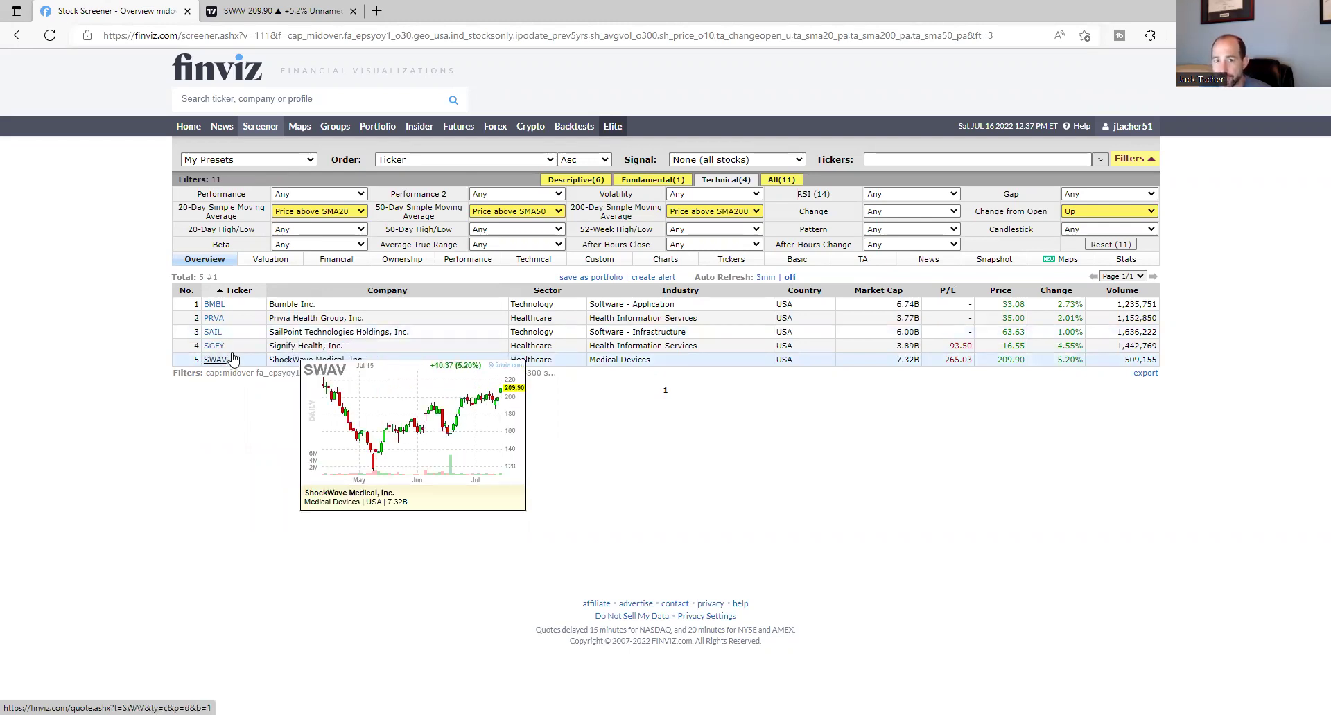
pyautogui.click(570, 181)
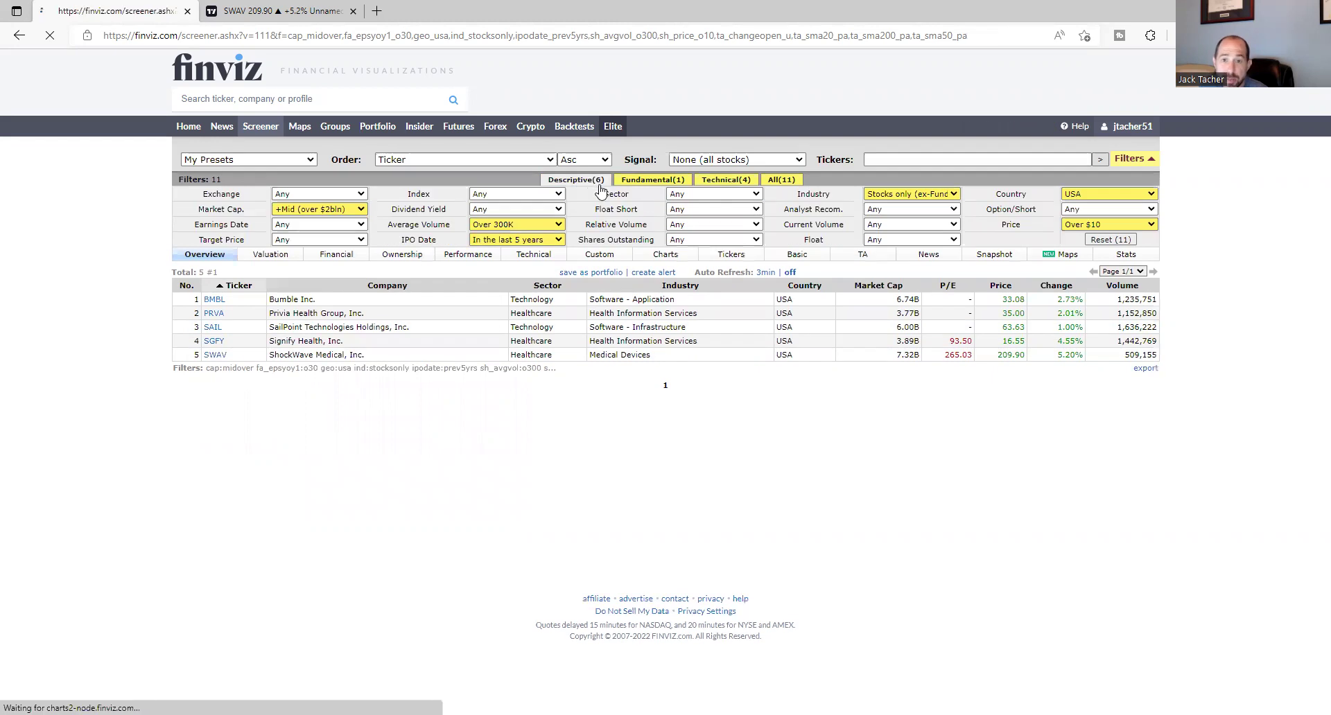
pyautogui.click(748, 183)
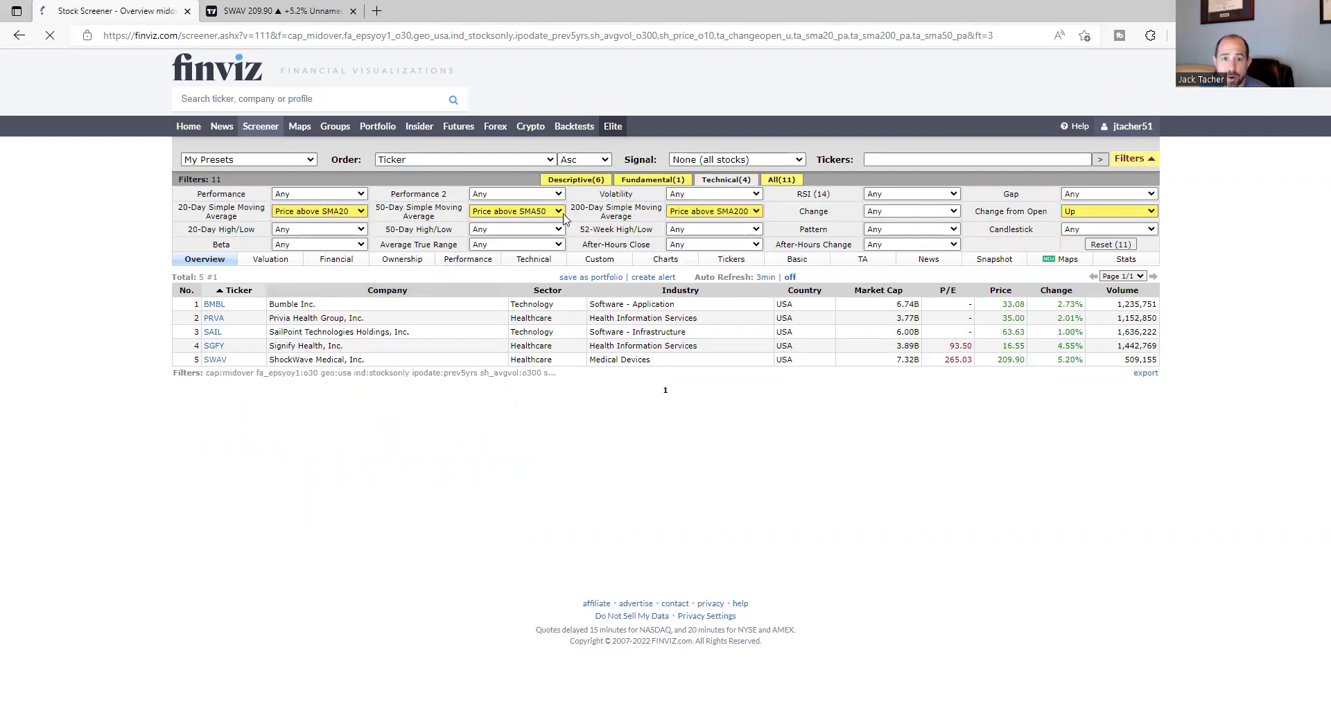
pyautogui.click(704, 213)
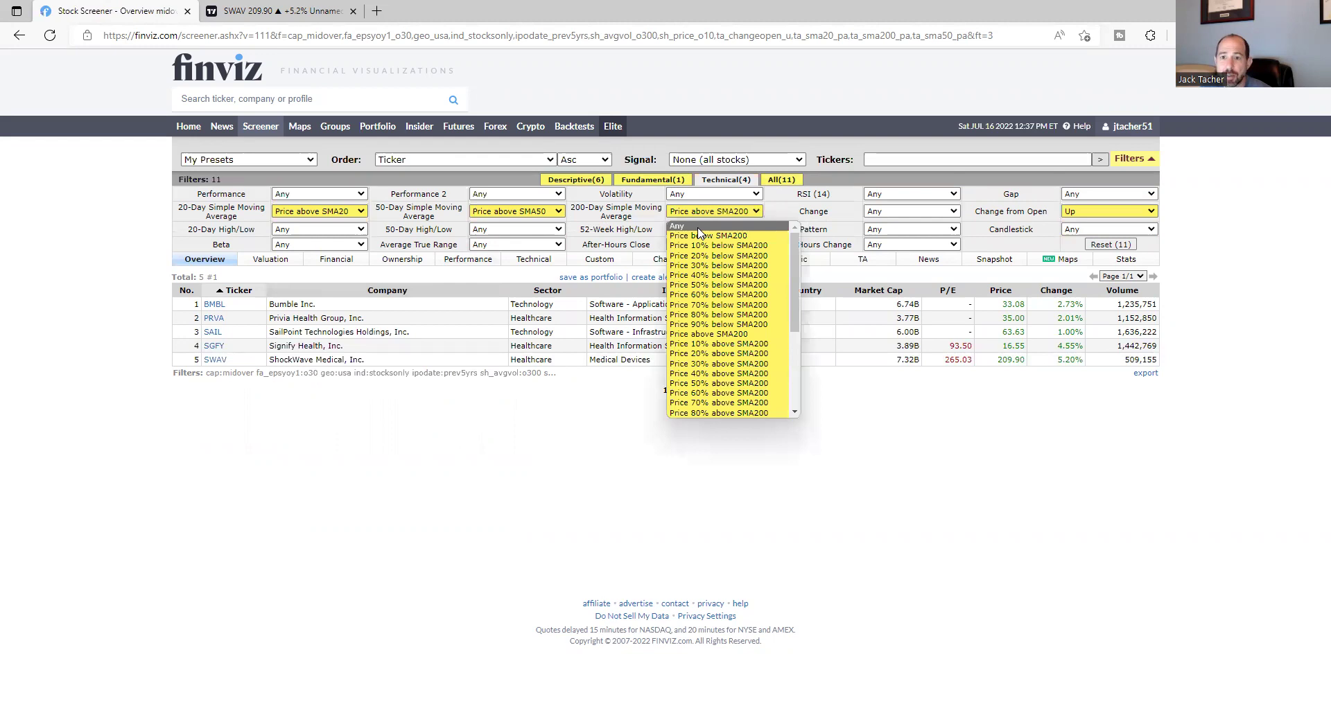
pyautogui.click(697, 233)
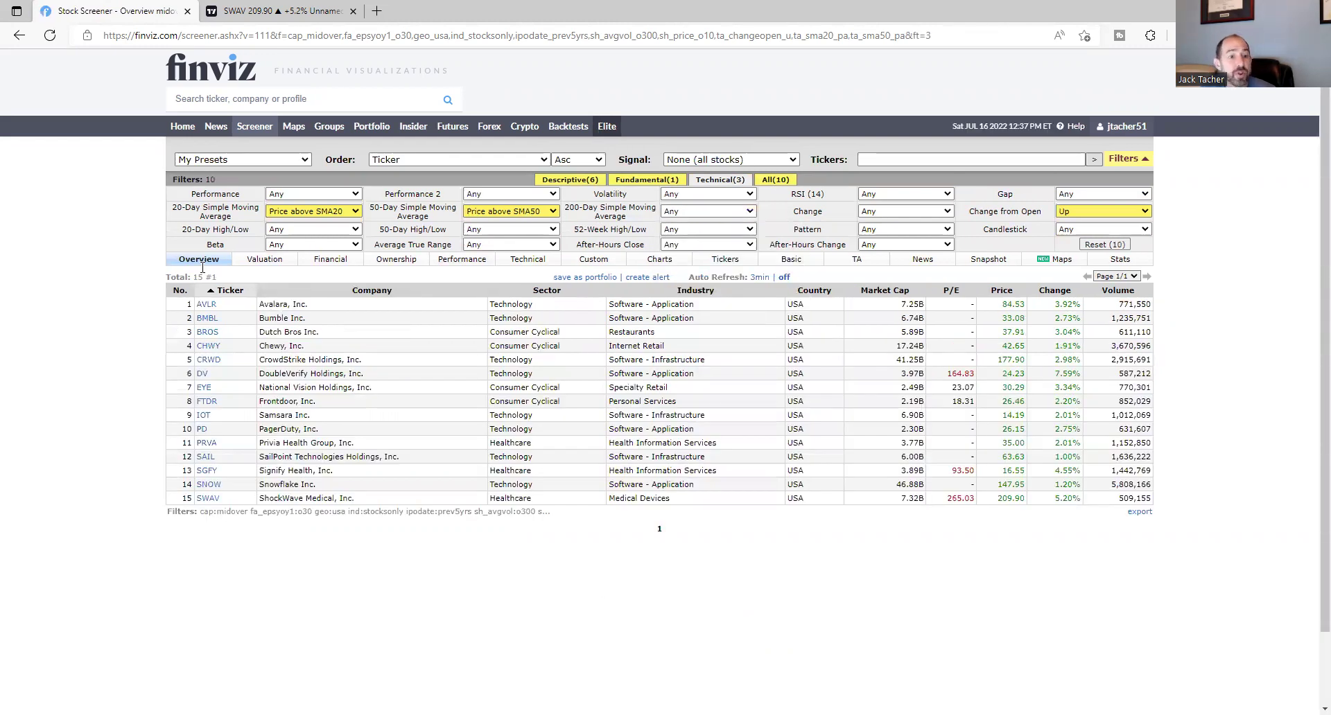
# Require price above SMA200 again and limit IPO Date to the last 3 years.
pyautogui.click(689, 212)
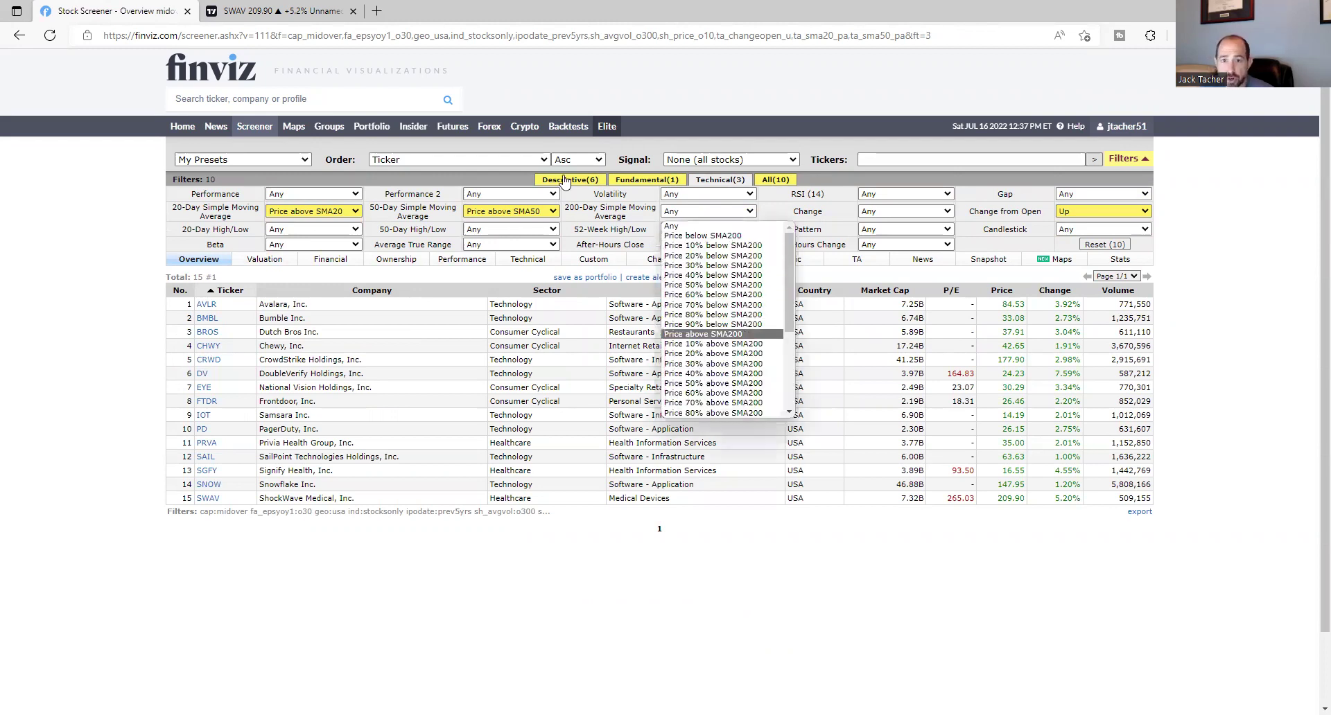
pyautogui.click(747, 335)
pyautogui.click(504, 241)
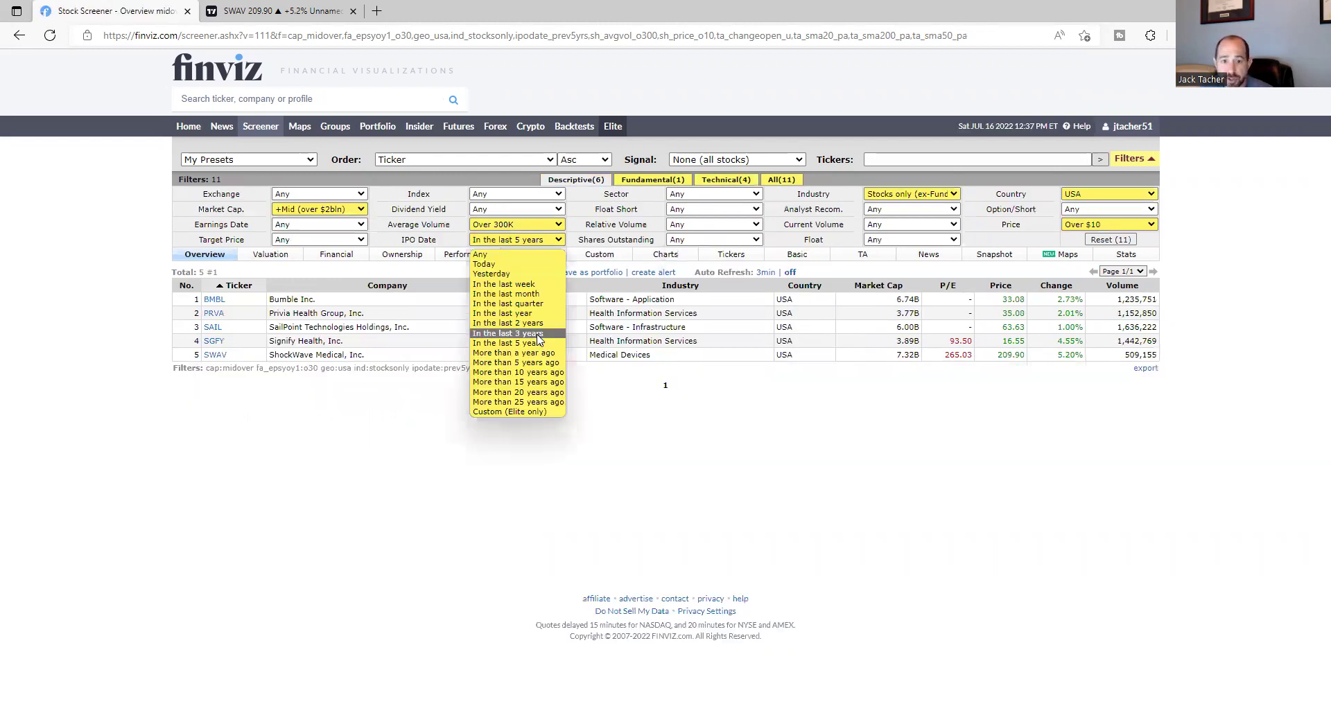
pyautogui.click(537, 335)
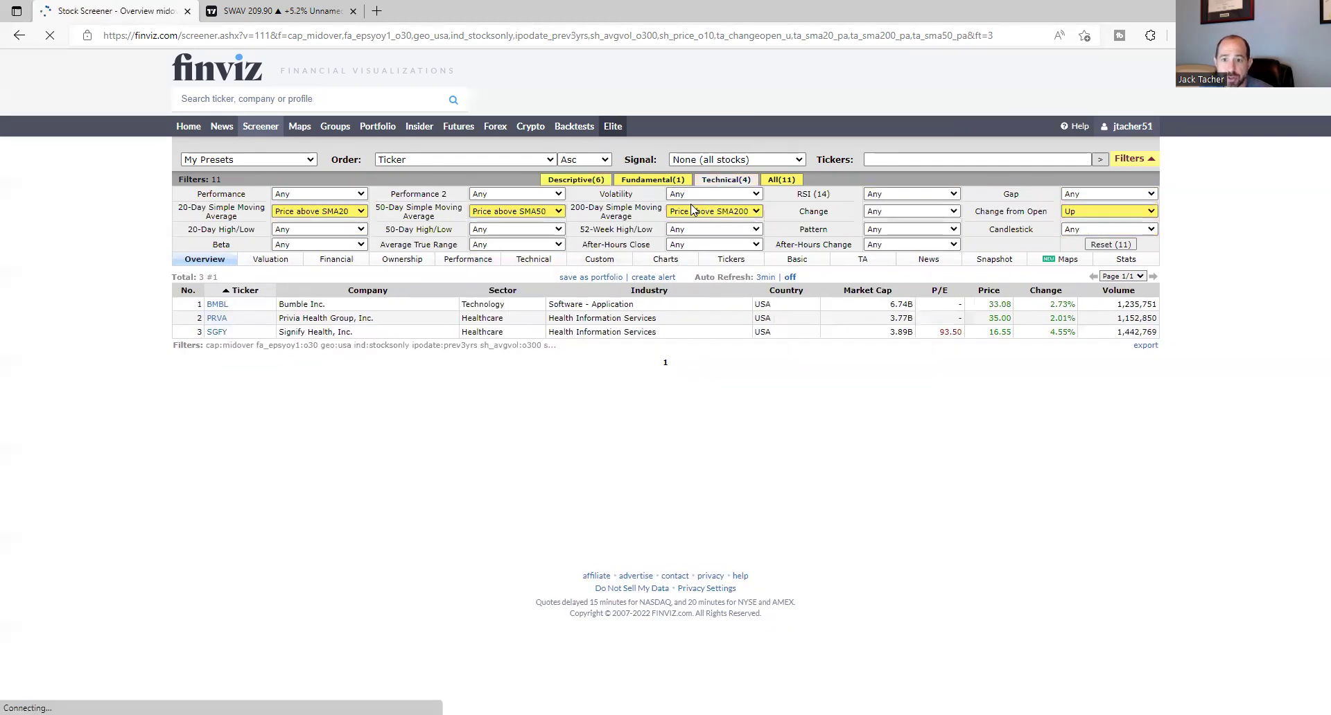
# Reset the 200-Day SMA filter to Any and reload the technical view, listing seven stocks.
pyautogui.click(695, 211)
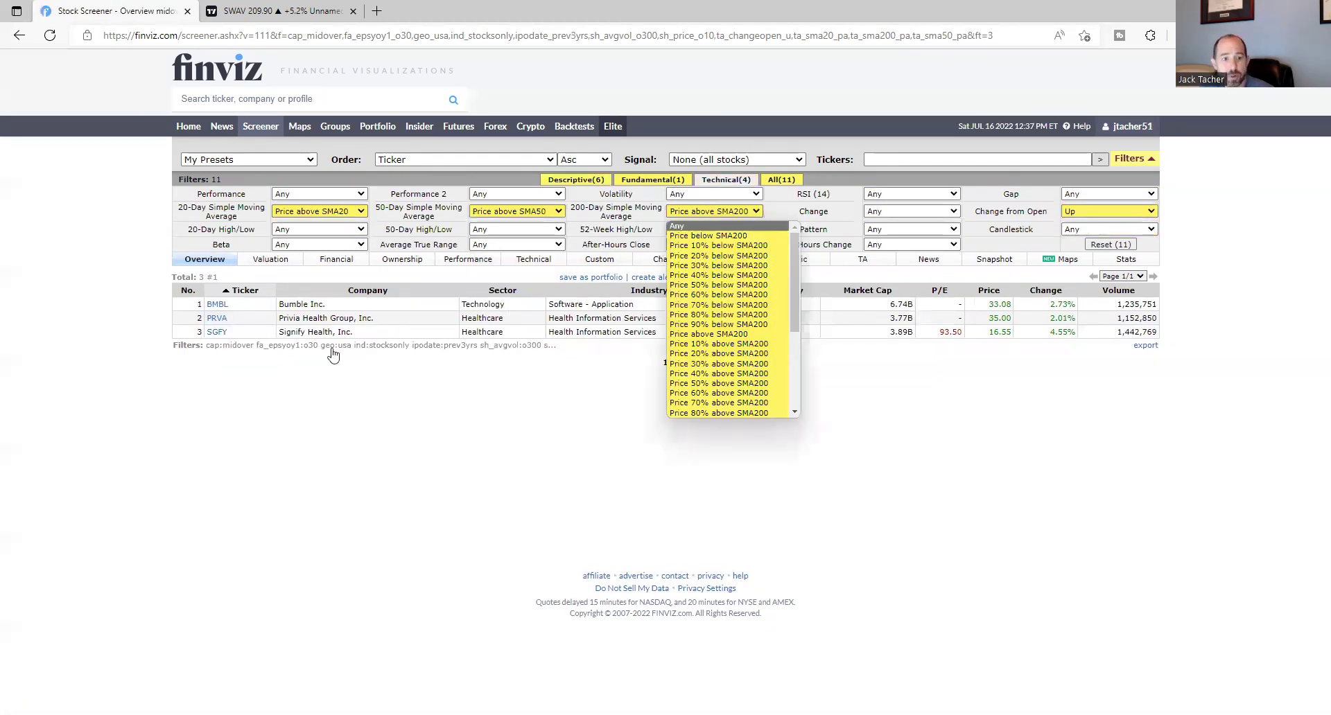
pyautogui.press('Return')
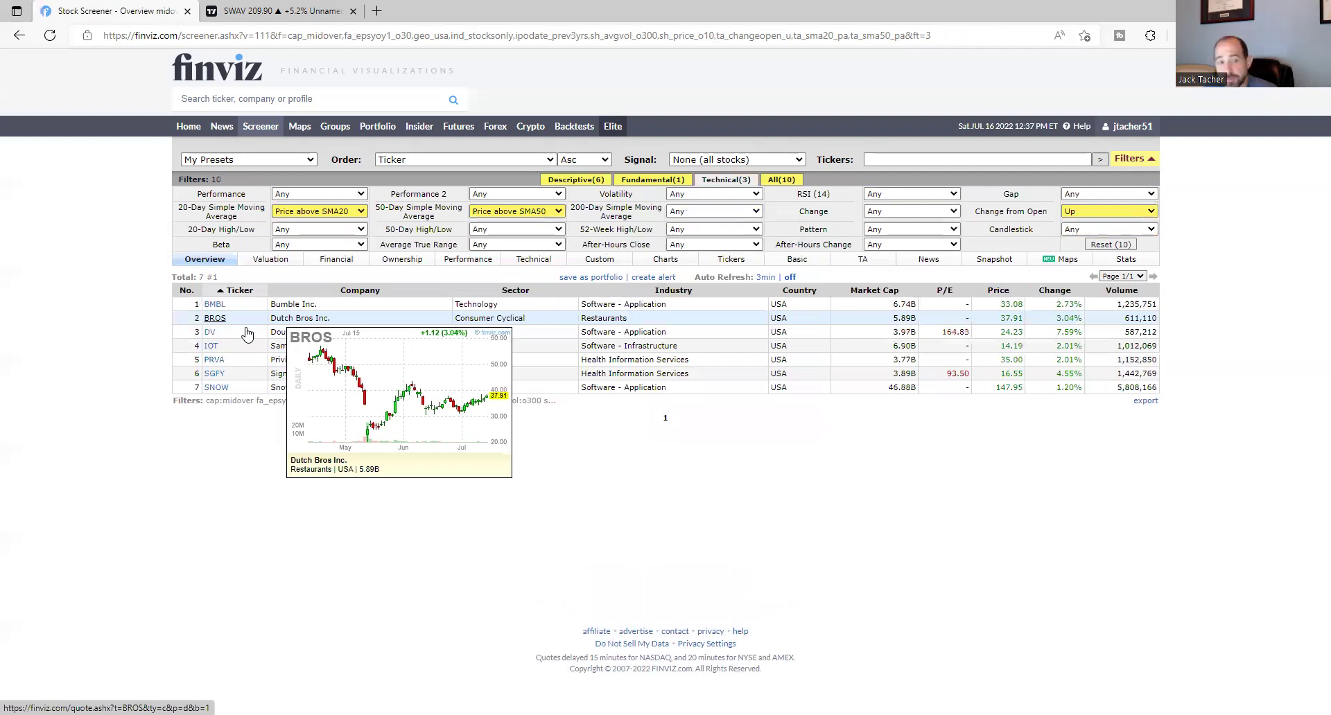
pyautogui.moveTo(212, 333)
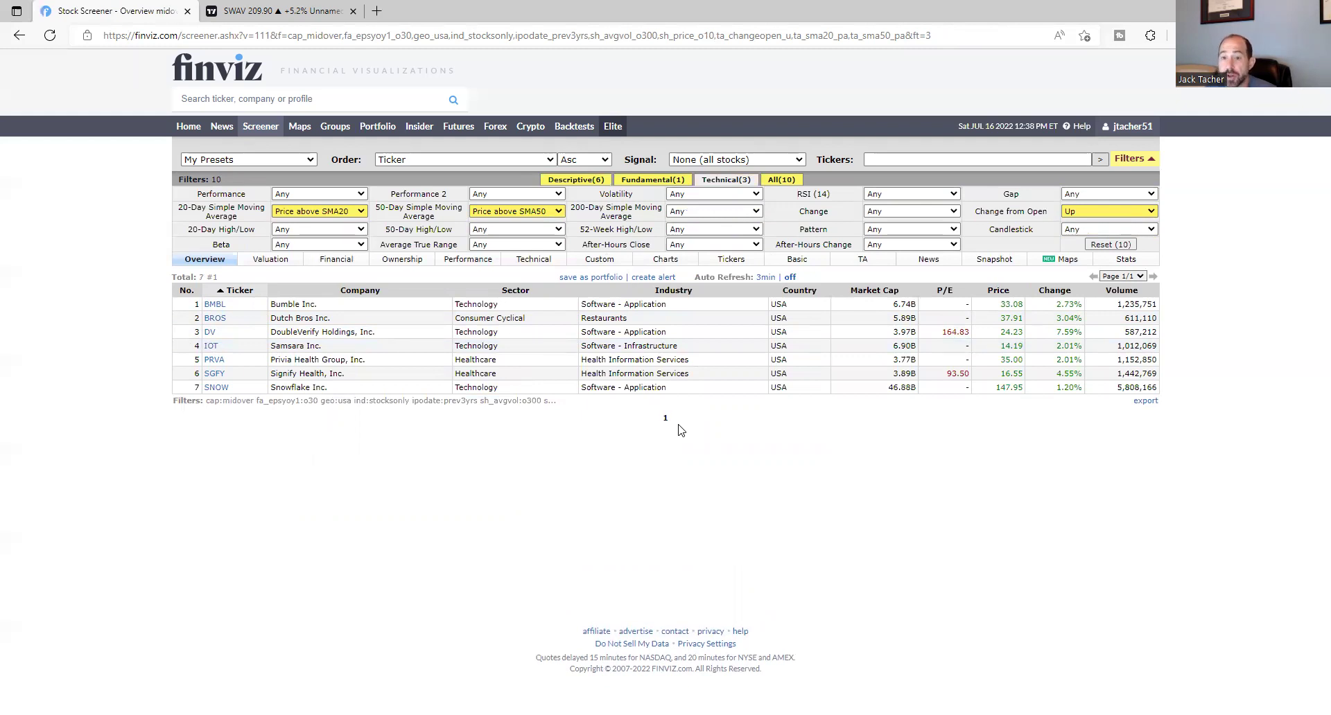
pyautogui.click(727, 183)
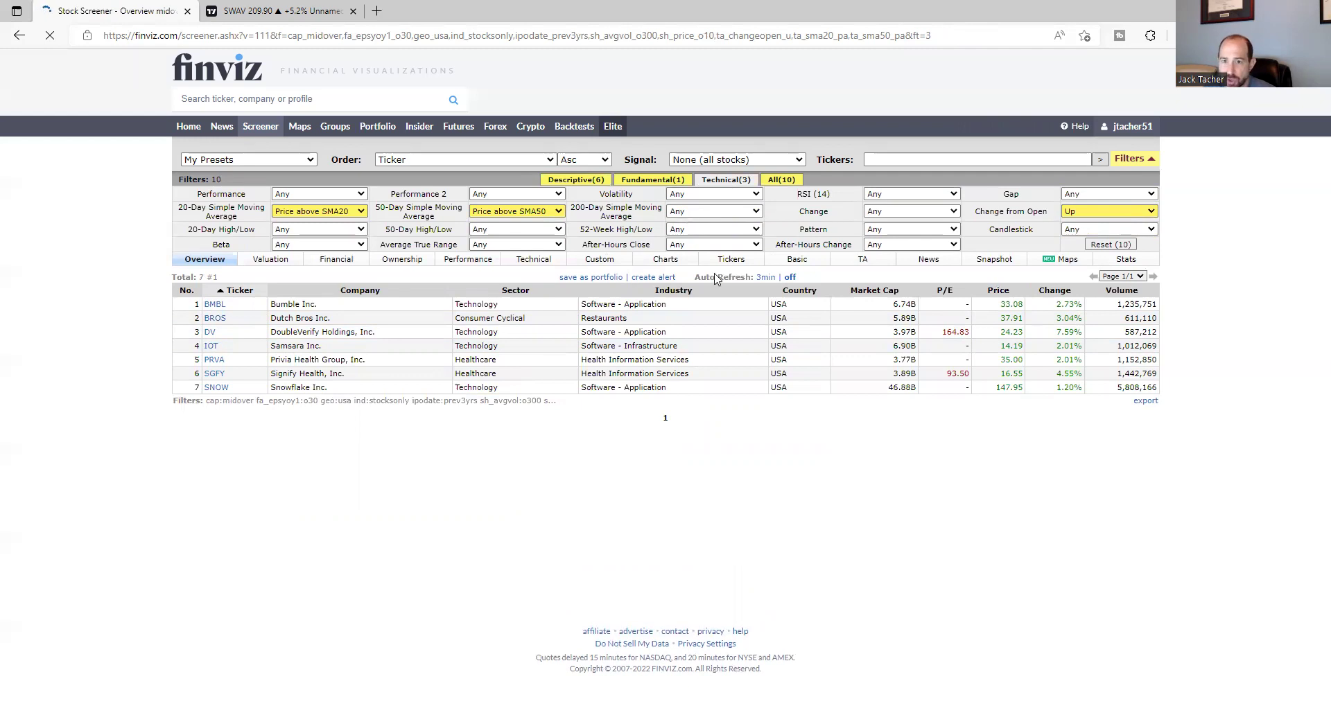
# Require price above SMA200 and IPO Date in the last 5 years, leaving BMBL, PRVA, SAIL, SGFY, SWAV.
pyautogui.click(714, 212)
pyautogui.click(749, 335)
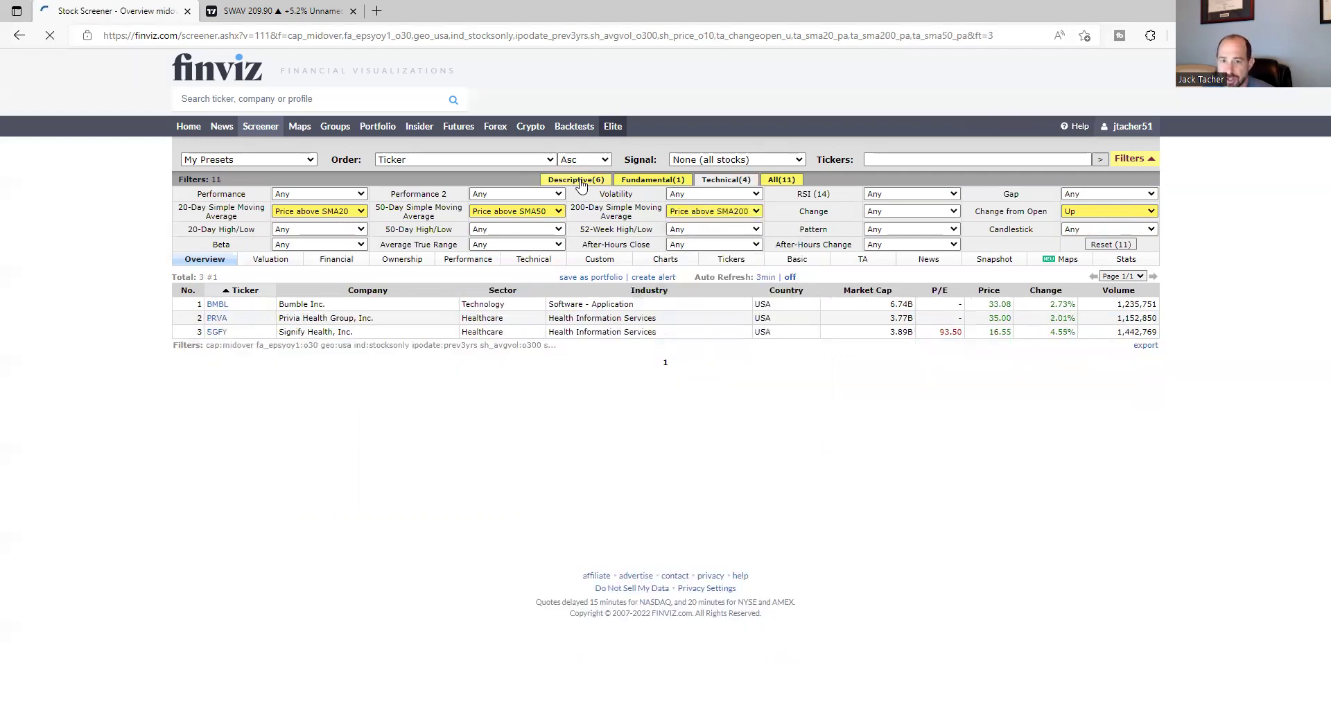
pyautogui.click(579, 181)
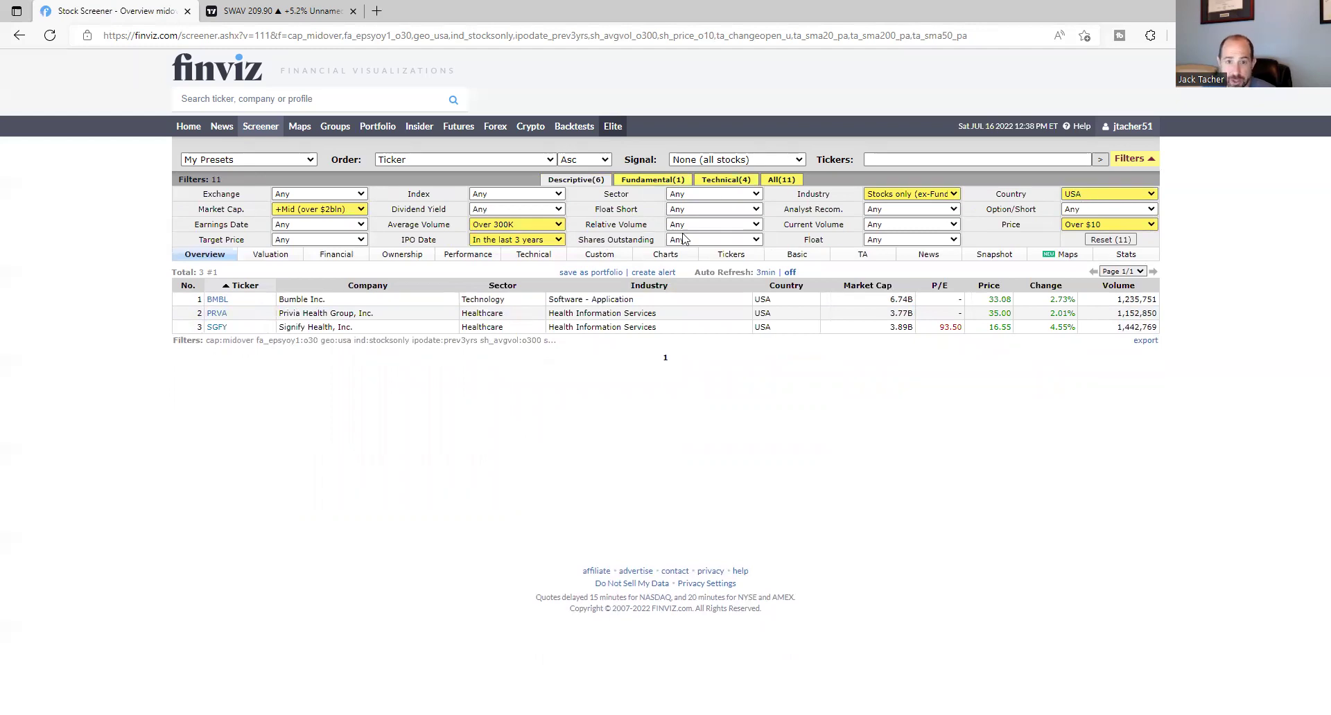
pyautogui.click(517, 239)
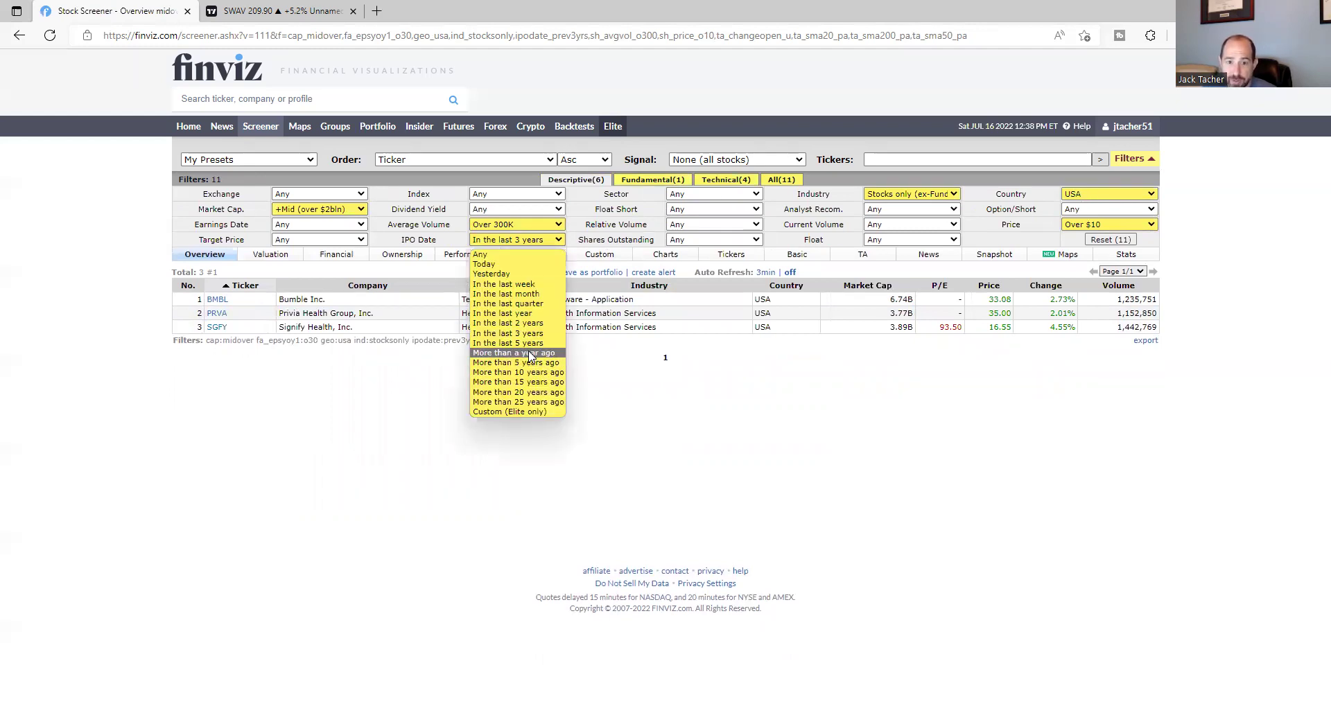
pyautogui.click(547, 348)
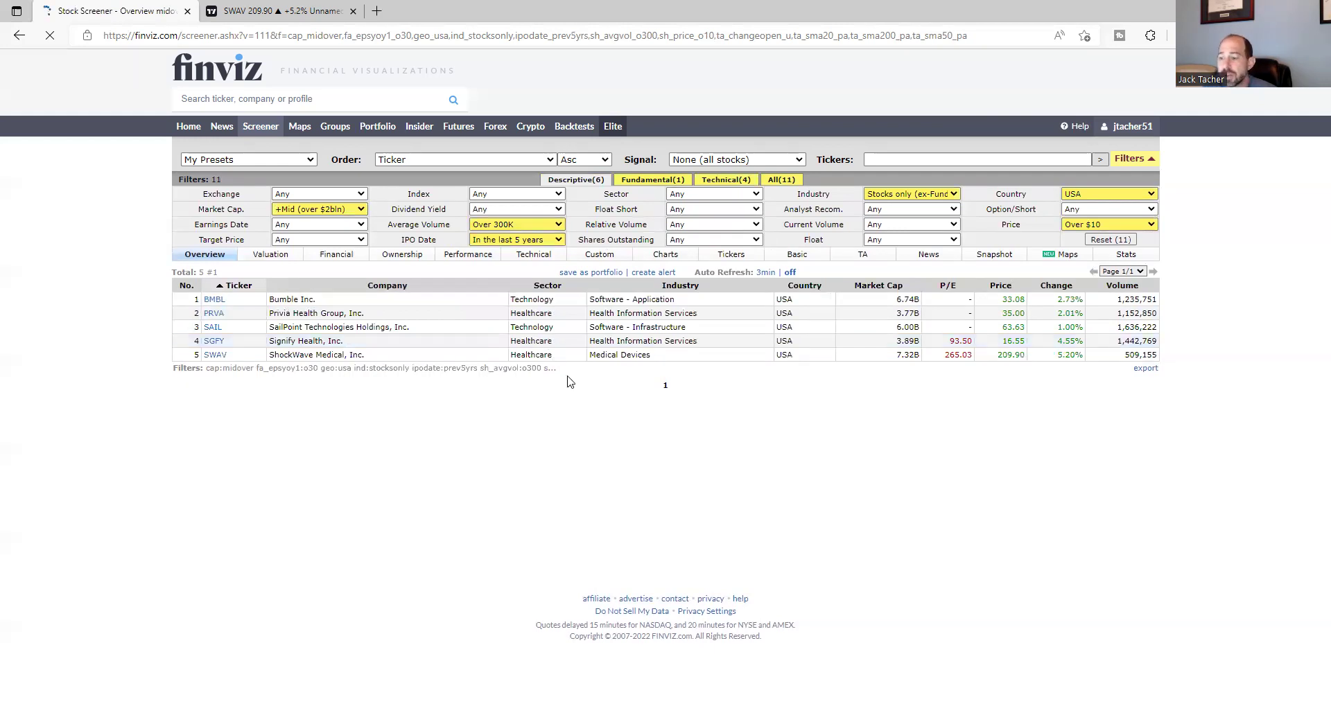